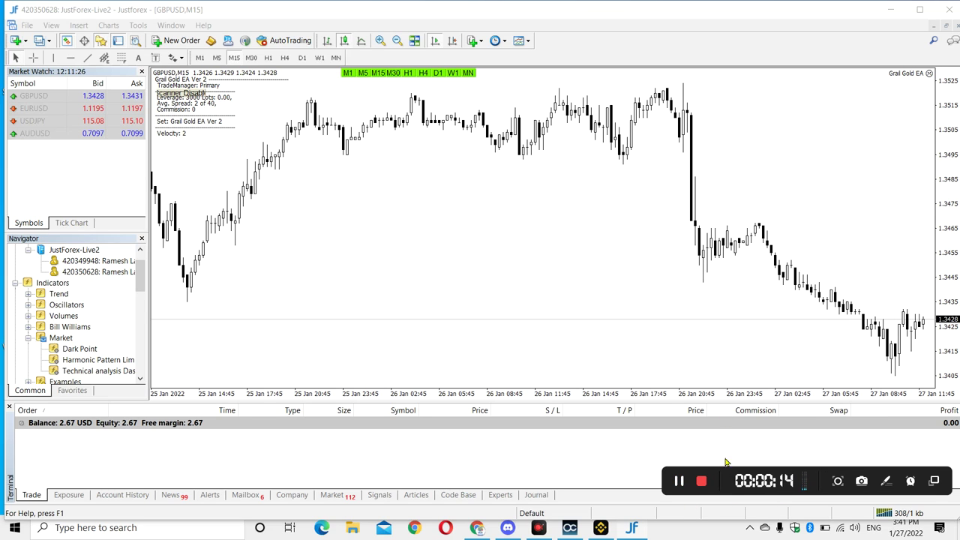
# Minimize the JustForex MT4 terminal and close the Vital Zone alert to reach the desktop.
pyautogui.click(892, 11)
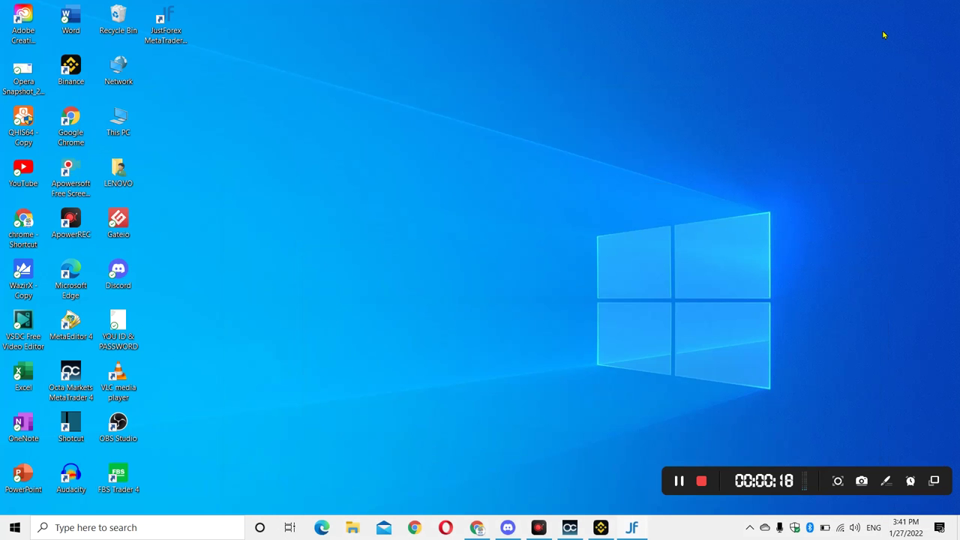
pyautogui.click(632, 528)
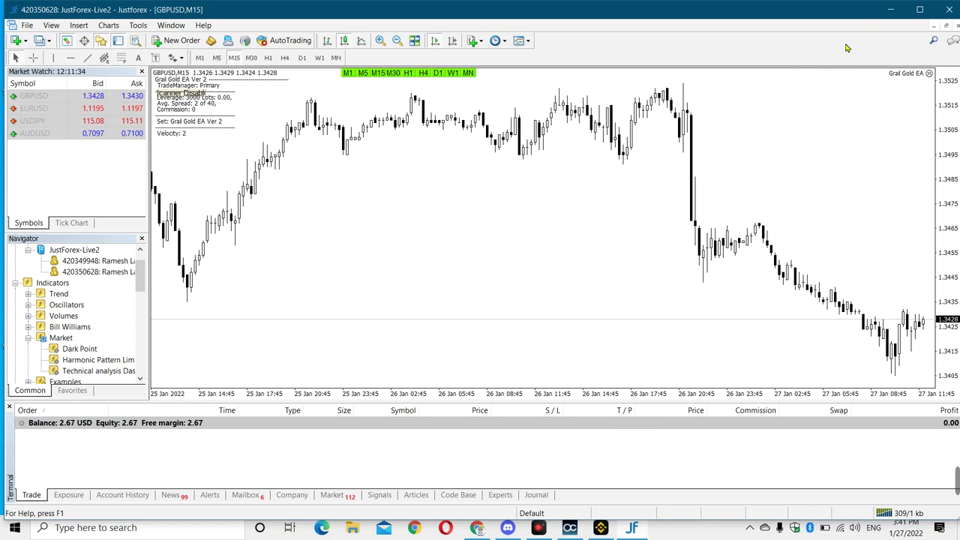
pyautogui.click(886, 13)
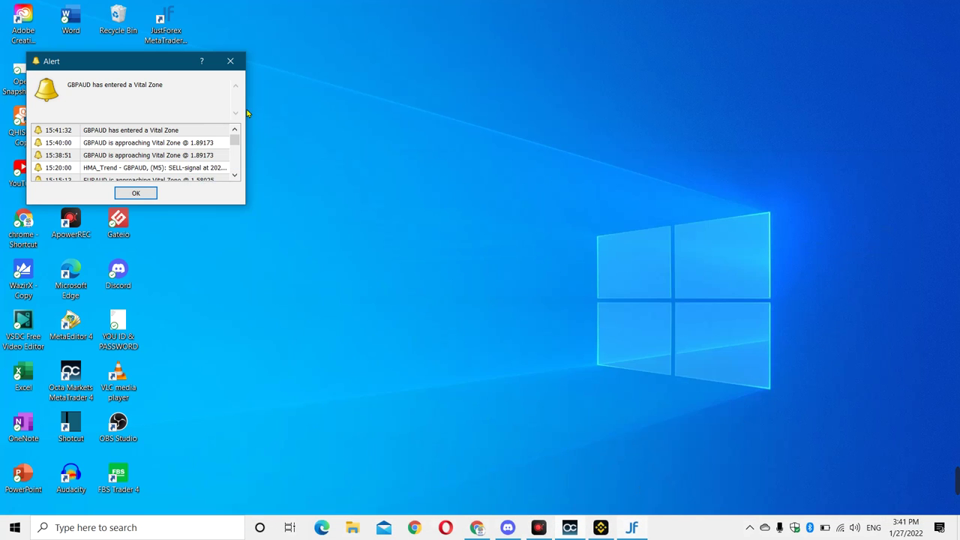
pyautogui.click(230, 60)
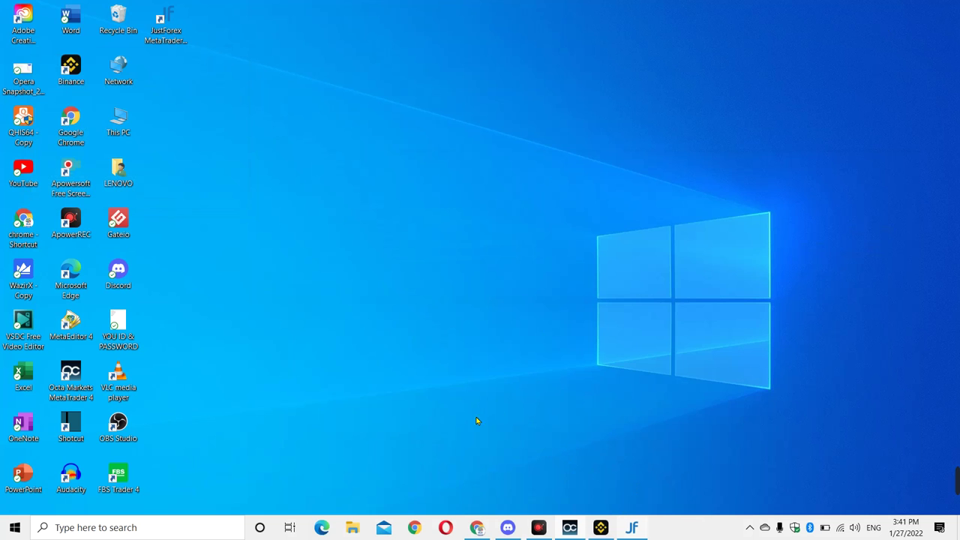
pyautogui.click(476, 528)
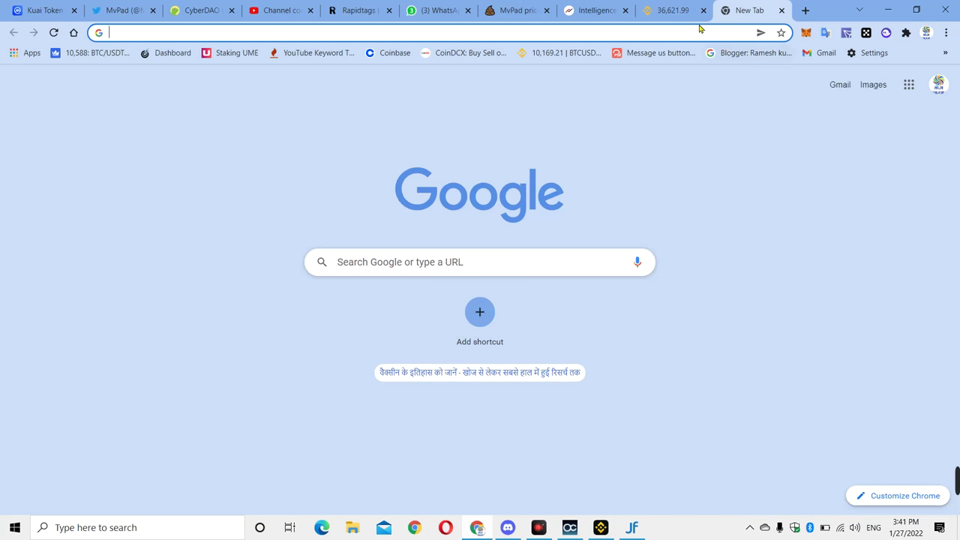
# Load the justforex.com page in Chrome, decline translation, and switch to Telegram Web in Opera.
pyautogui.click(700, 31)
pyautogui.write('just')
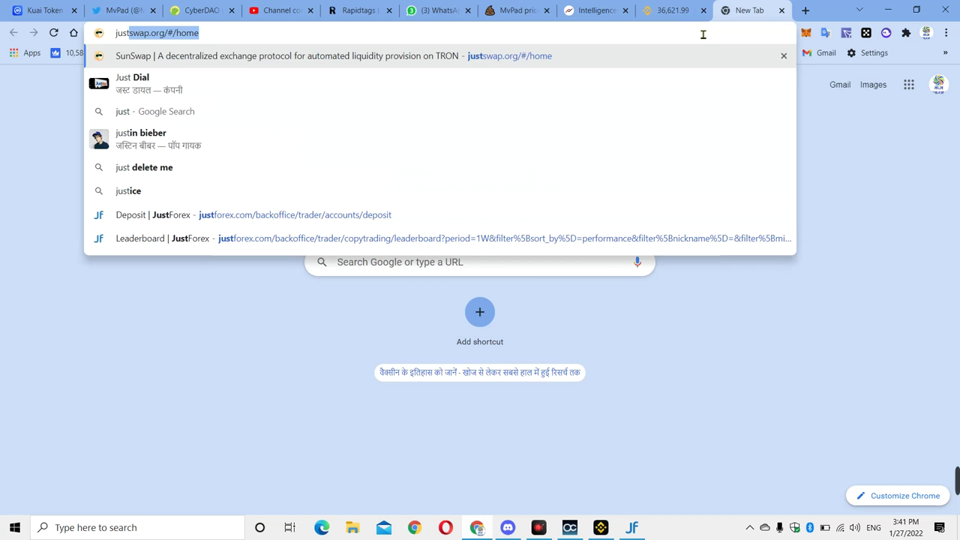
pyautogui.press('Return')
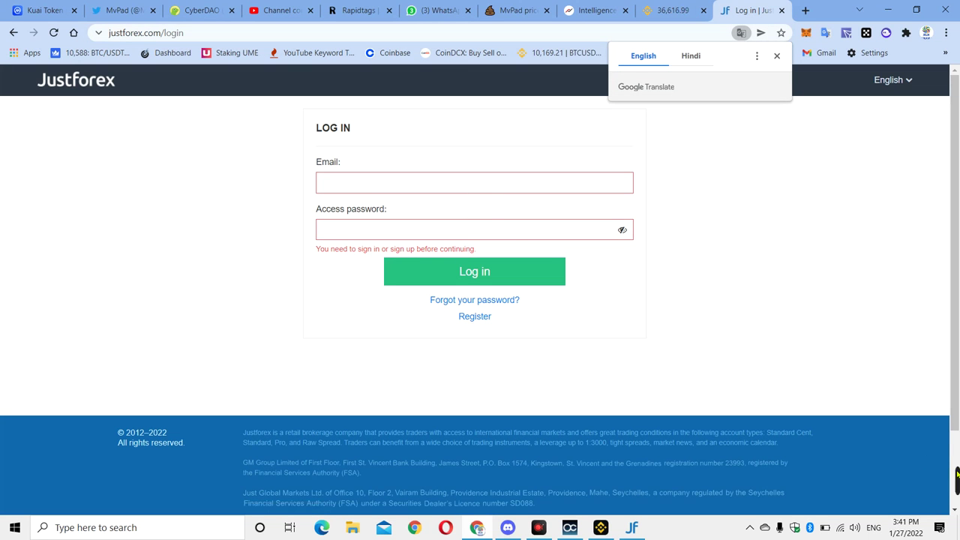
pyautogui.moveTo(957, 473)
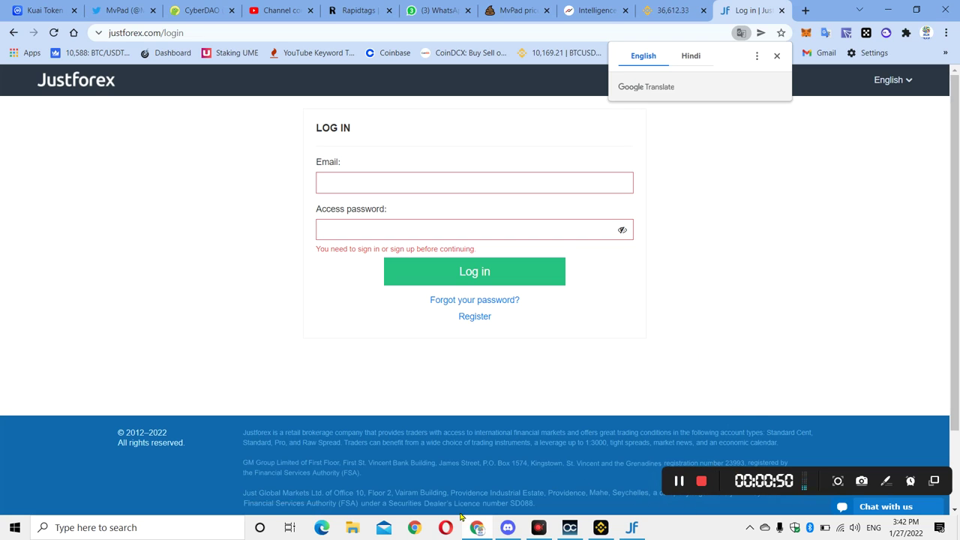
pyautogui.click(778, 56)
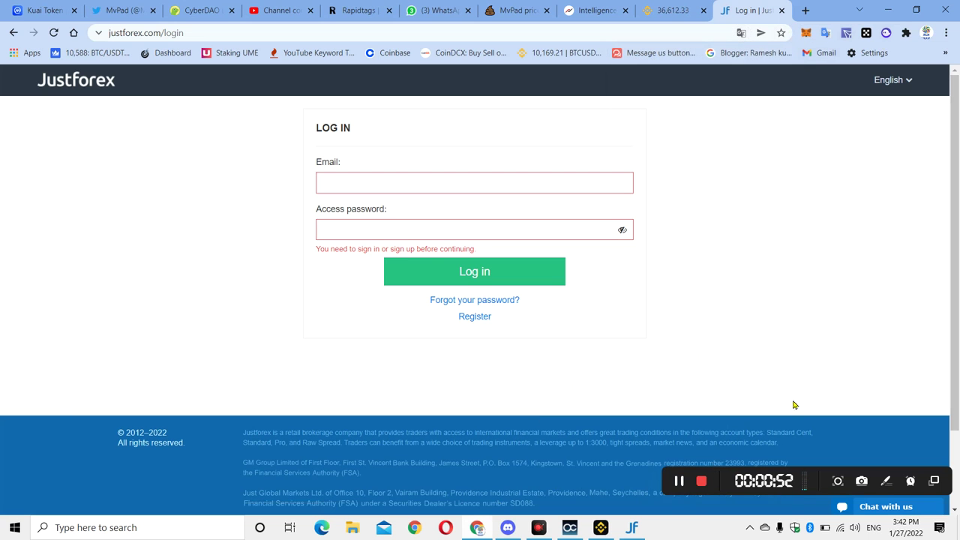
pyautogui.hotkey('alt', 'Tab')
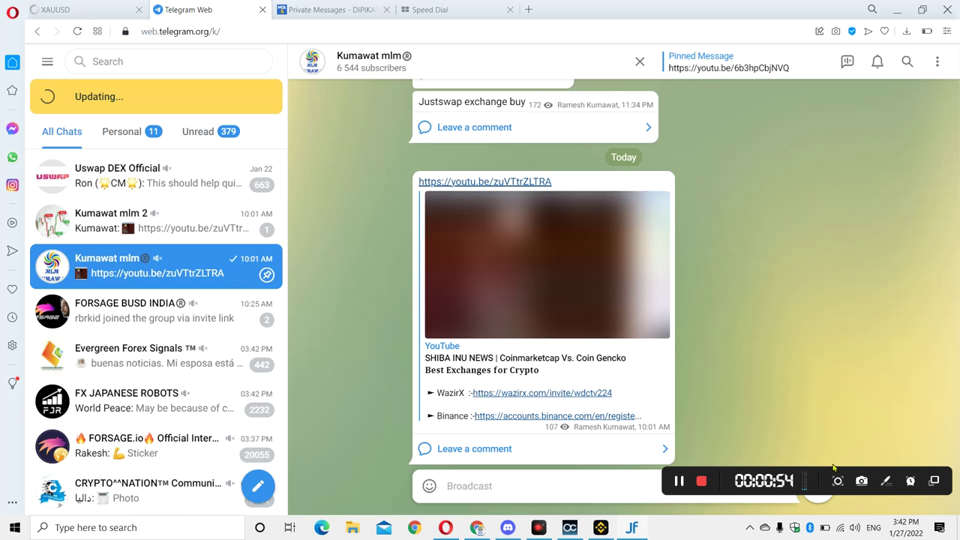
# Browse the Telegram channel's recent posts, then return to the JustForex MT4 terminal.
pyautogui.moveTo(670, 475); pyautogui.dragTo(670, 496)
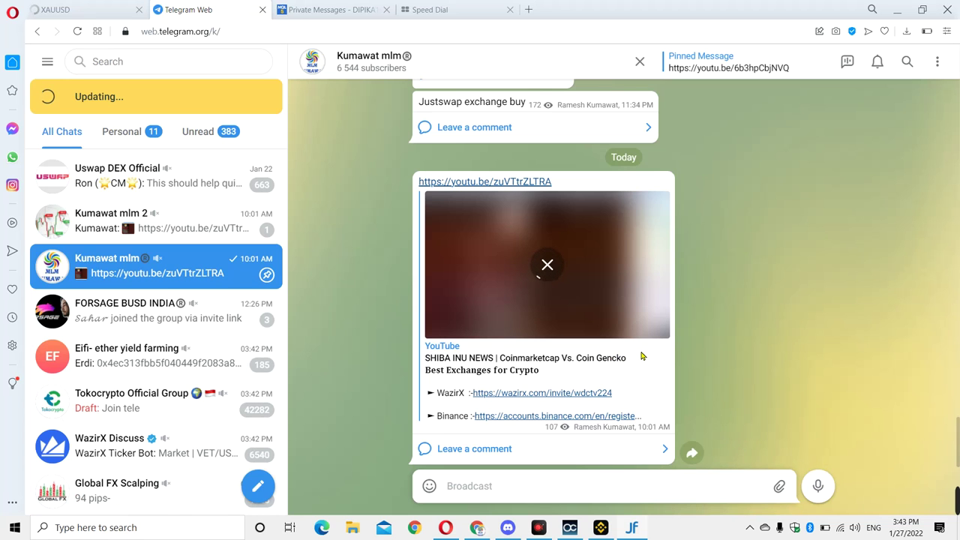
pyautogui.moveTo(883, 513)
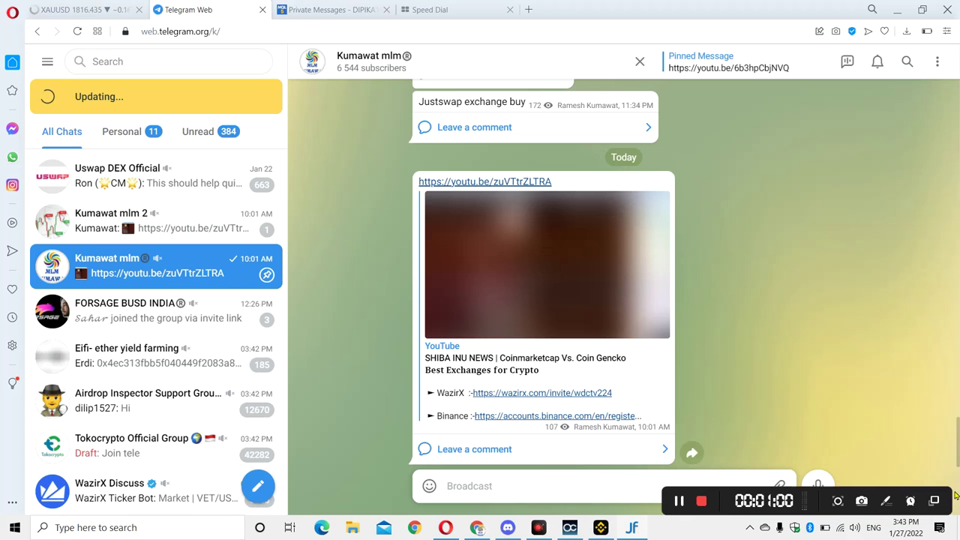
pyautogui.click(885, 501)
pyautogui.moveTo(337, 178)
pyautogui.mouseDown()
pyautogui.moveTo(698, 192)
pyautogui.moveTo(696, 398)
pyautogui.moveTo(686, 420)
pyautogui.moveTo(409, 434)
pyautogui.moveTo(412, 199)
pyautogui.mouseUp()
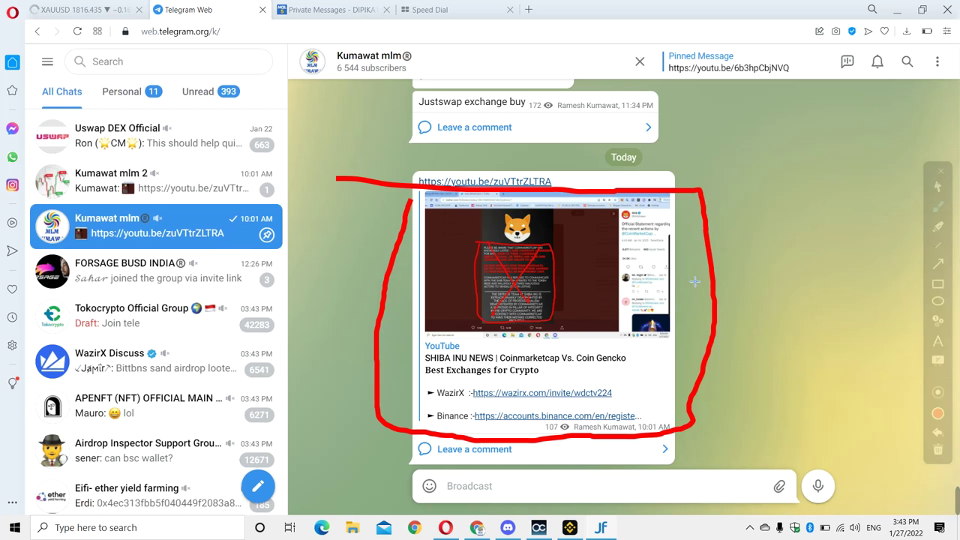
pyautogui.moveTo(772, 222)
pyautogui.mouseDown()
pyautogui.moveTo(785, 258)
pyautogui.moveTo(852, 296)
pyautogui.moveTo(860, 266)
pyautogui.mouseUp()
pyautogui.moveTo(717, 320); pyautogui.dragTo(878, 311)
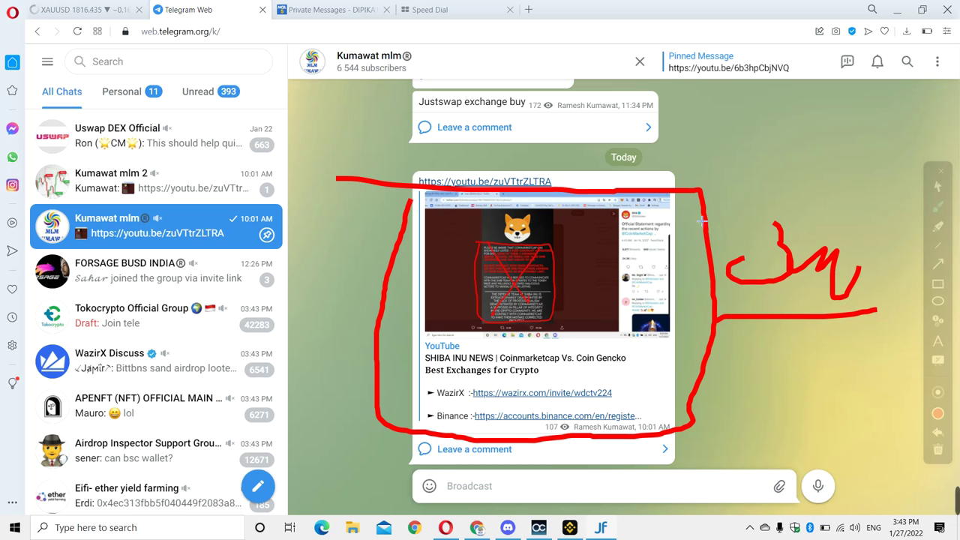
pyautogui.click(941, 172)
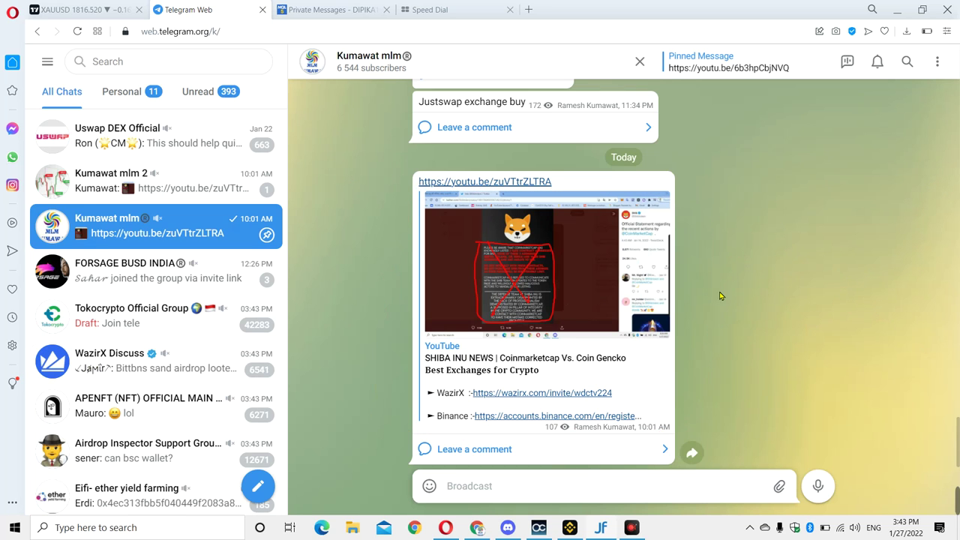
pyautogui.scroll(5, 806, 409)
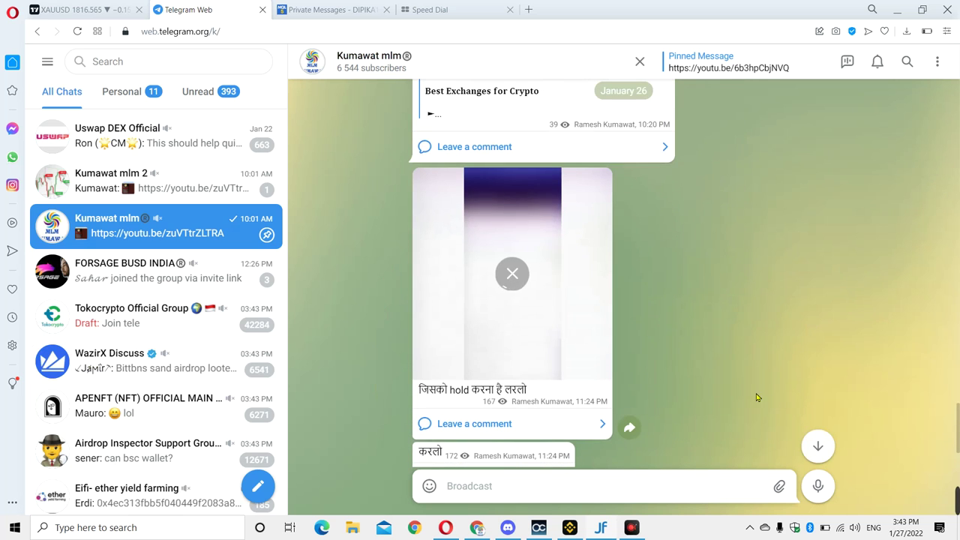
pyautogui.scroll(10, 714, 390)
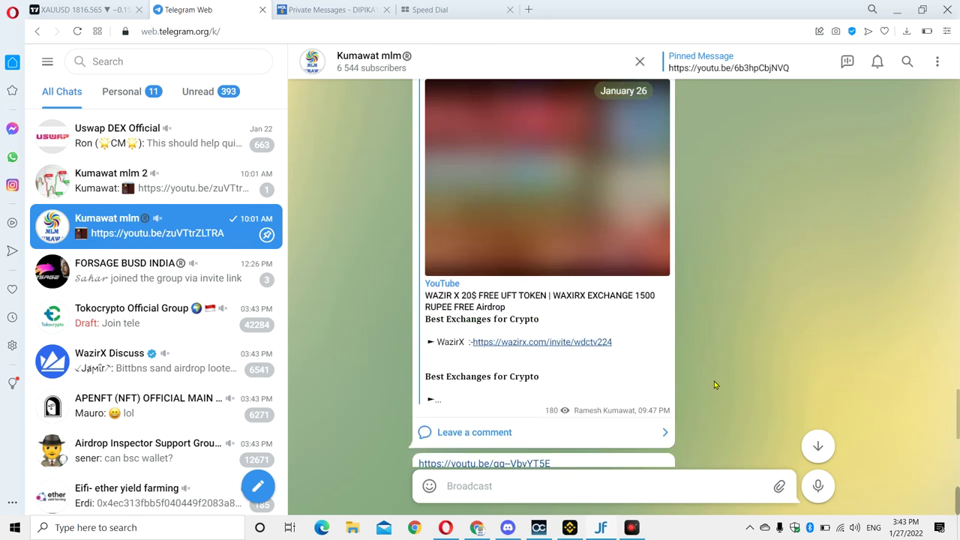
pyautogui.scroll(5, 714, 385)
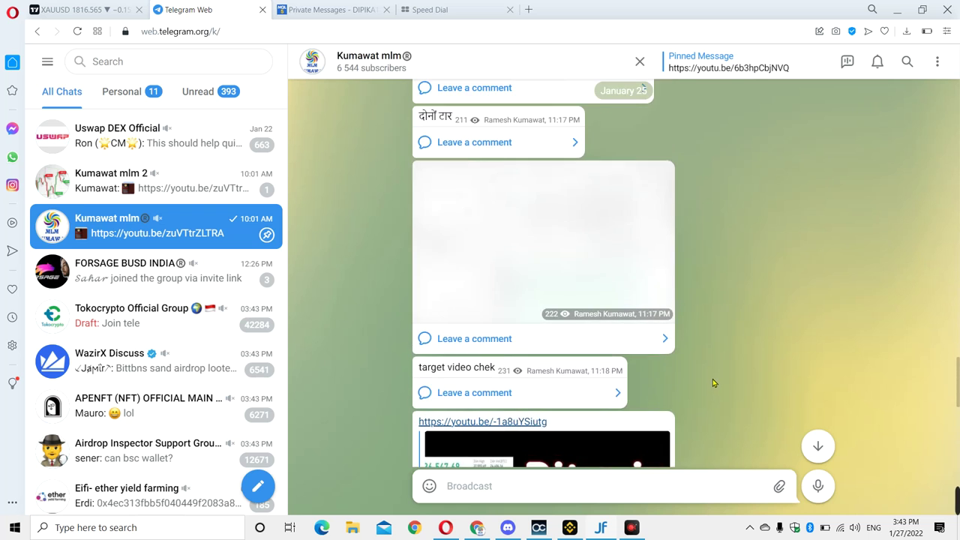
pyautogui.scroll(-10, 709, 379)
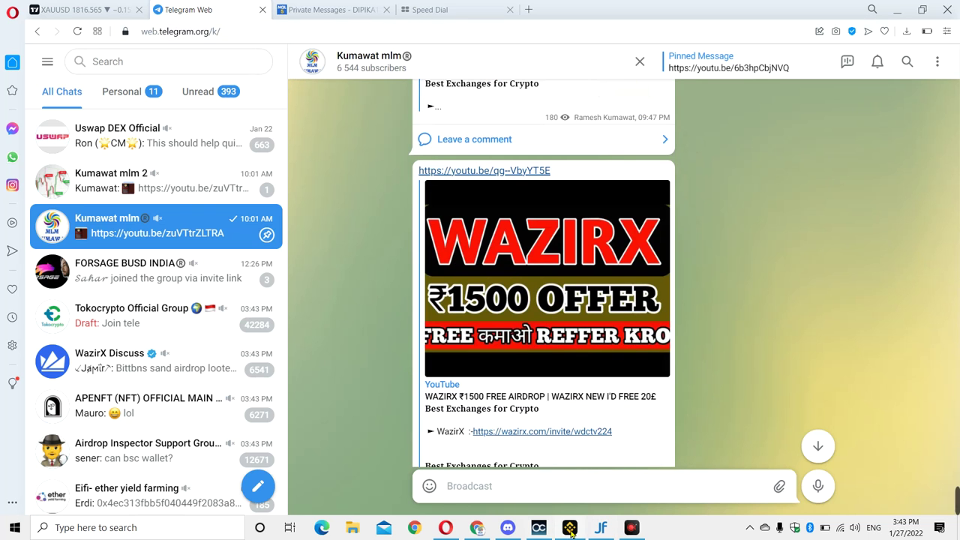
pyautogui.click(601, 529)
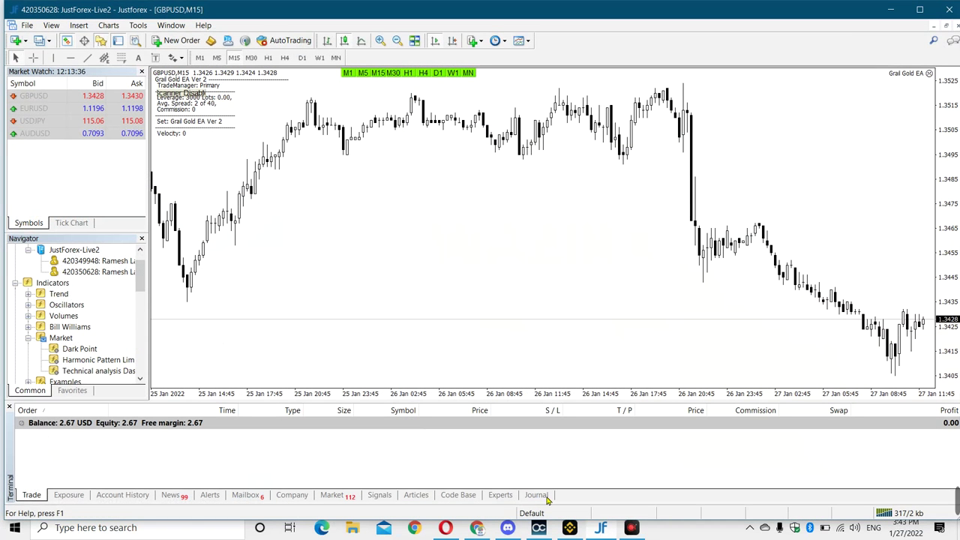
pyautogui.moveTo(947, 508)
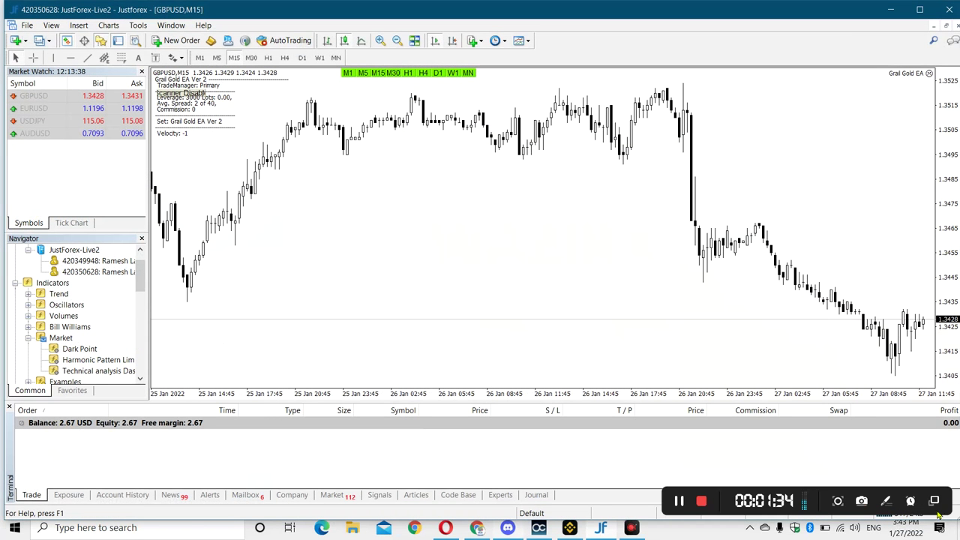
pyautogui.click(885, 503)
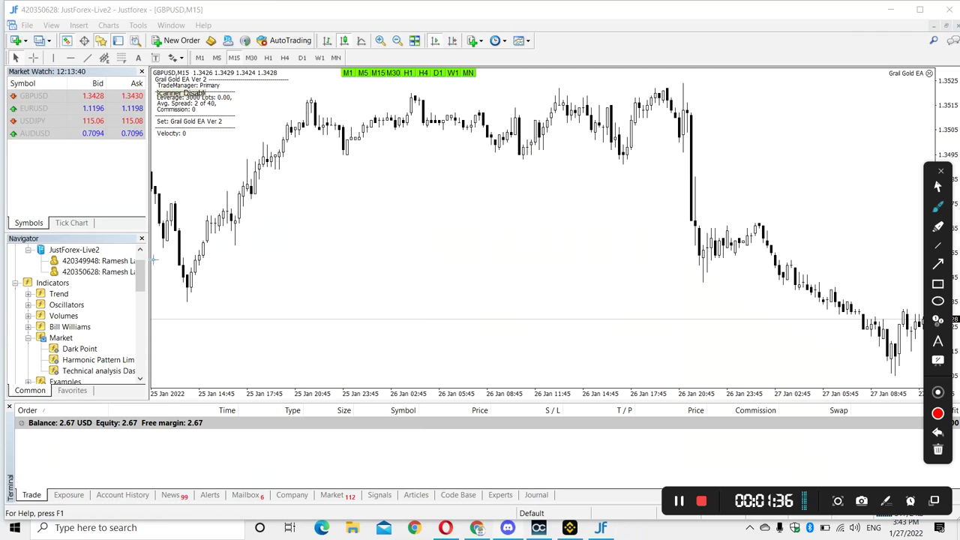
pyautogui.moveTo(22, 408)
pyautogui.mouseDown()
pyautogui.moveTo(141, 424)
pyautogui.moveTo(234, 412)
pyautogui.mouseUp()
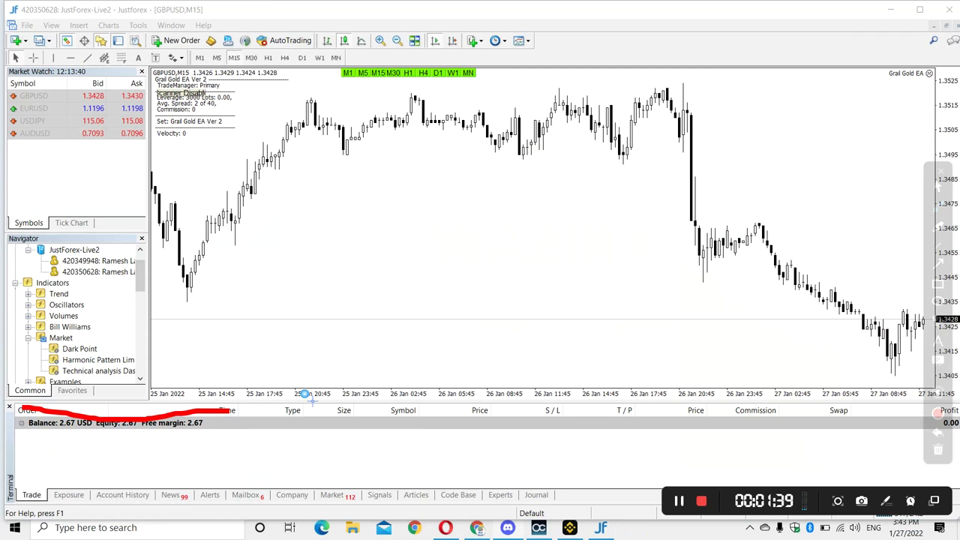
pyautogui.click(937, 186)
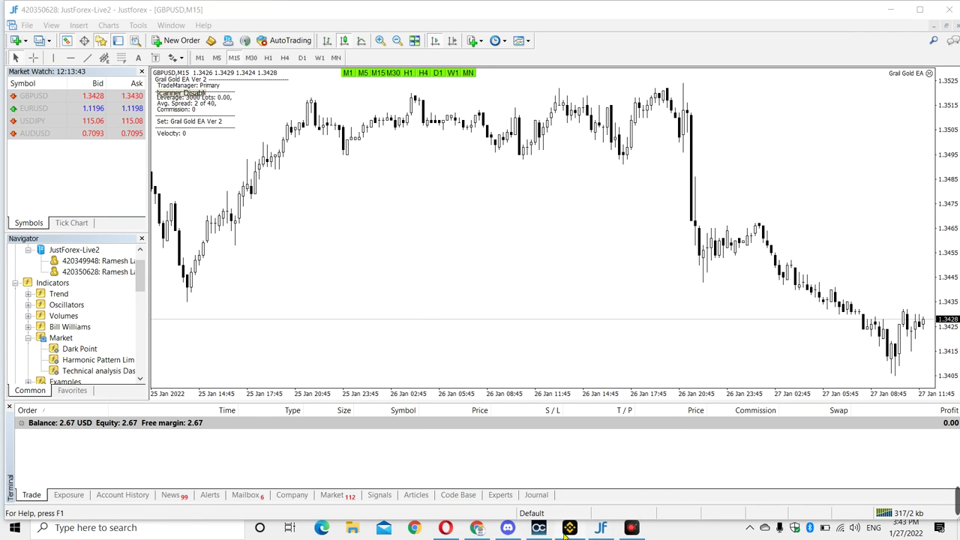
# Open the copytrading Leaderboard via Copytrading > Investor Area > Go To Leaderboard.
pyautogui.click(478, 530)
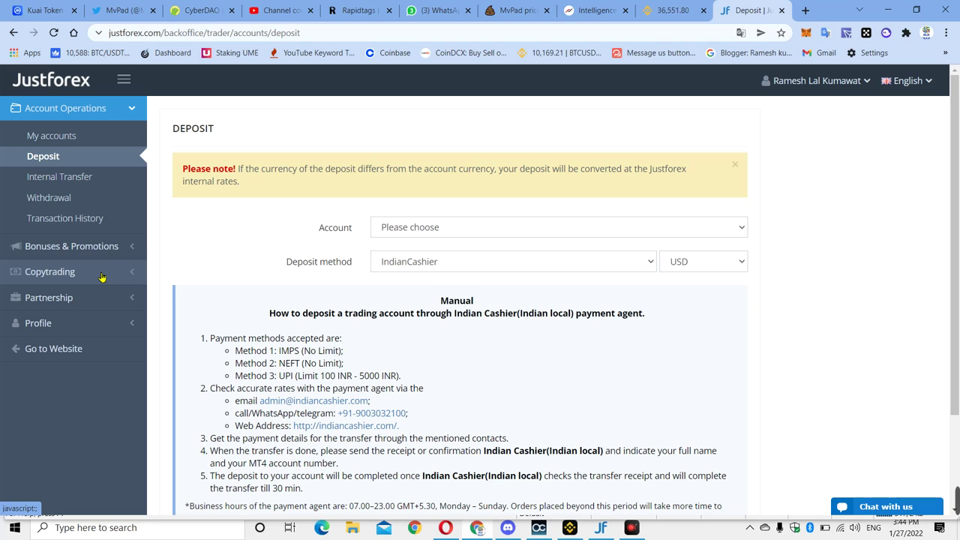
pyautogui.click(104, 275)
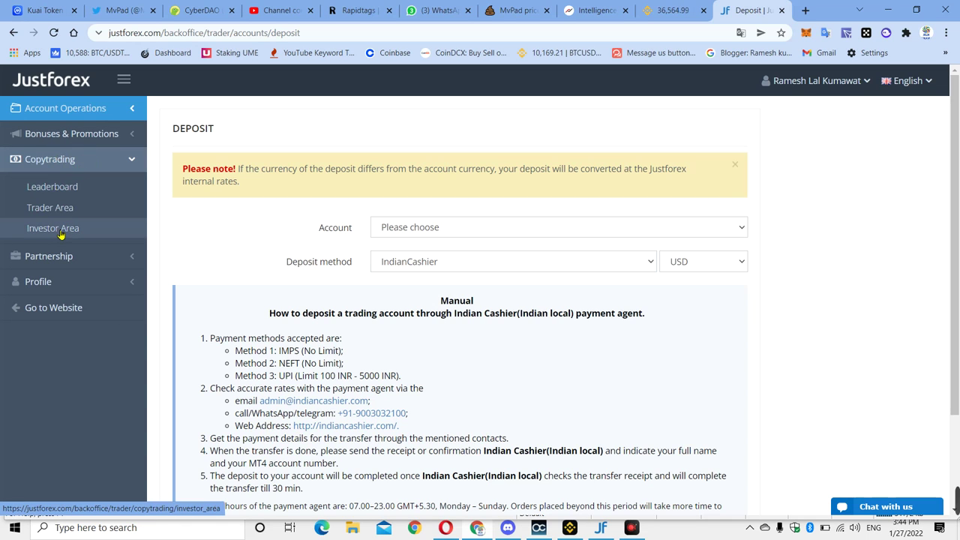
pyautogui.click(58, 231)
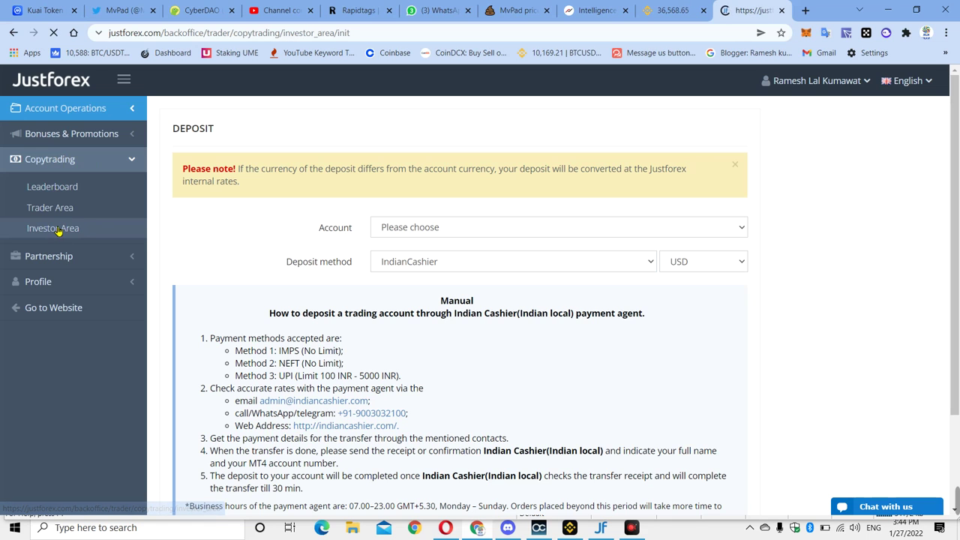
pyautogui.click(500, 313)
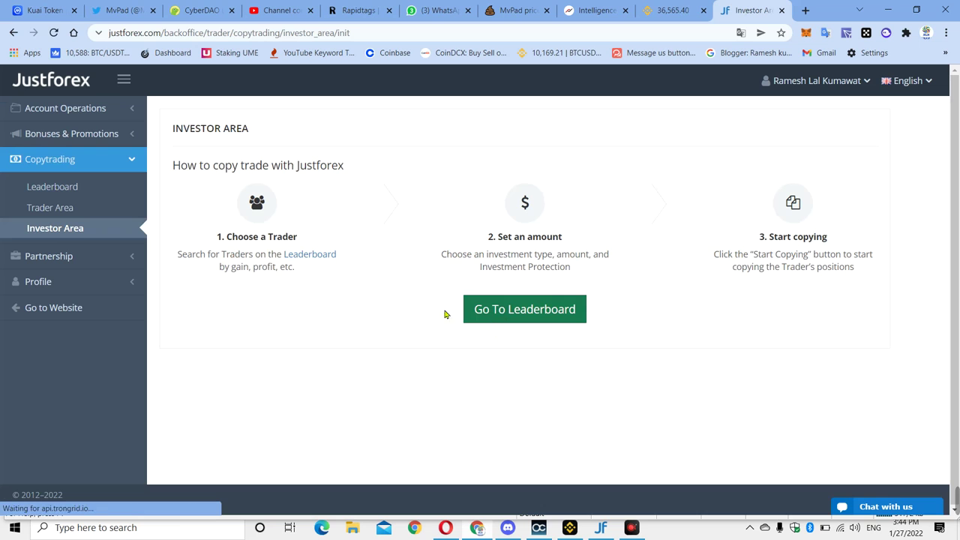
pyautogui.click(475, 316)
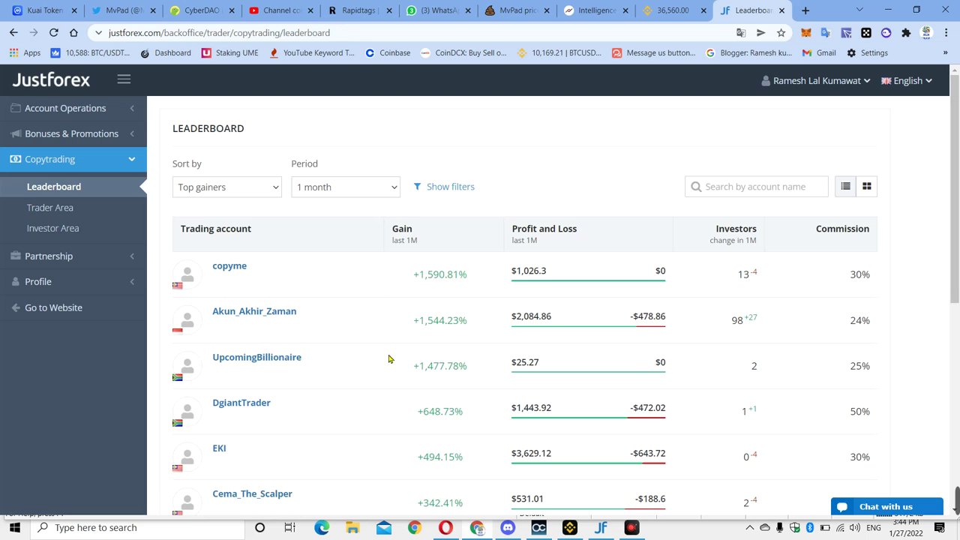
pyautogui.scroll(-2, 518, 314)
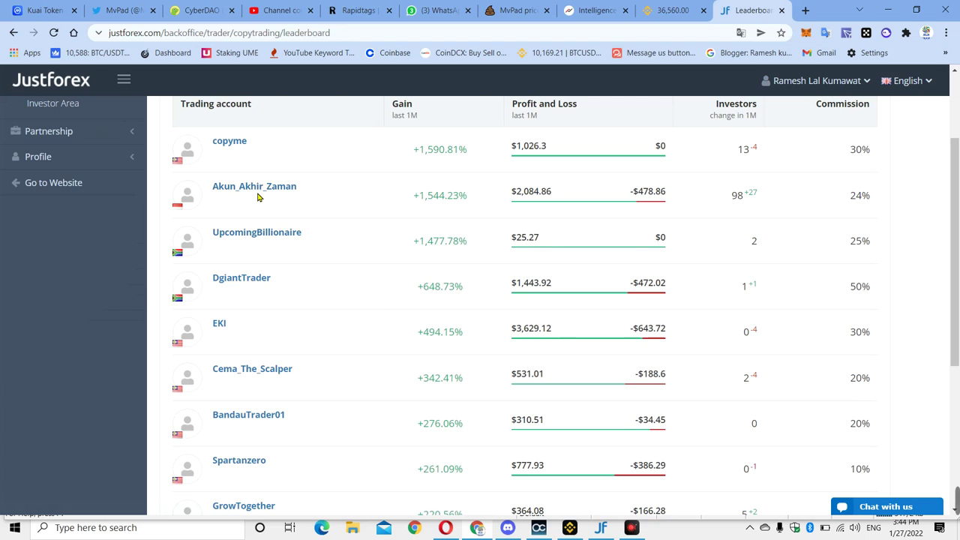
pyautogui.click(273, 190)
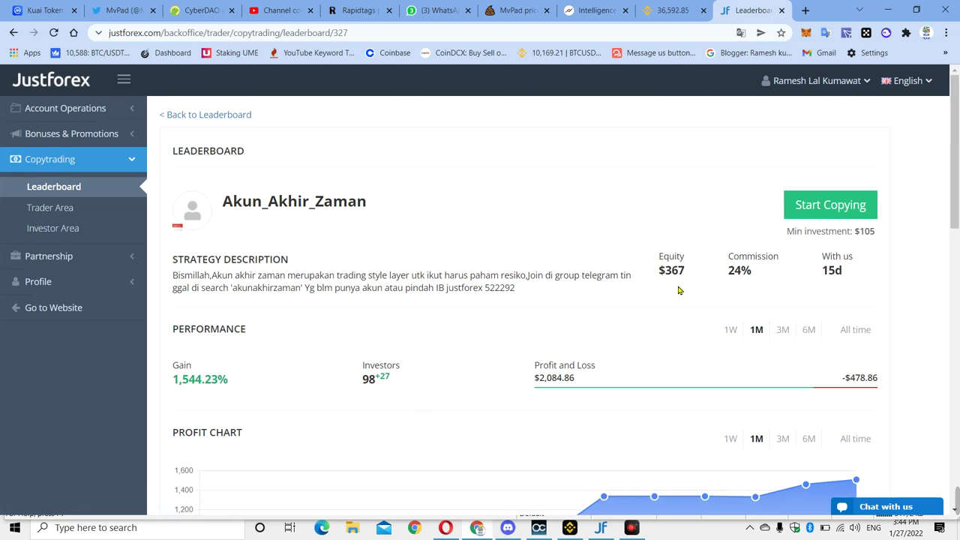
pyautogui.scroll(-3, 678, 290)
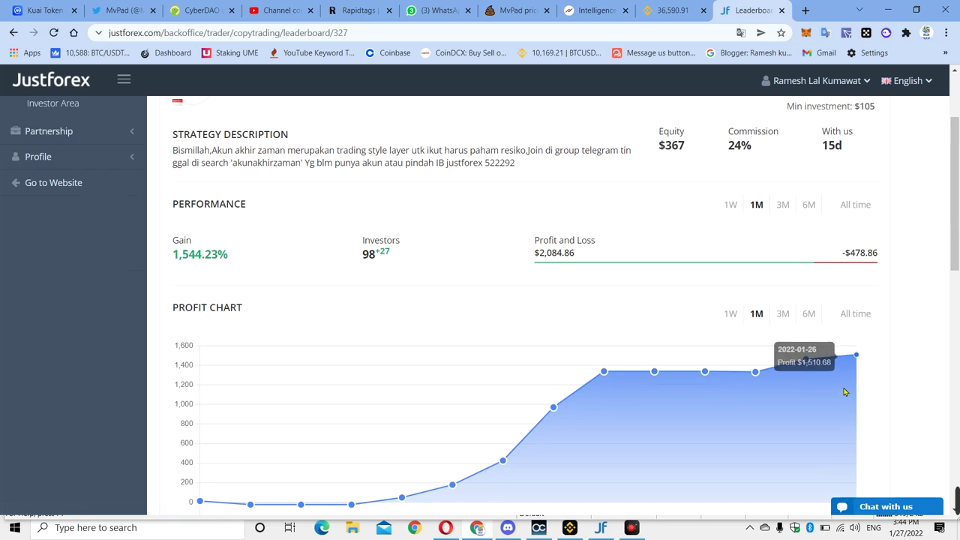
pyautogui.click(733, 212)
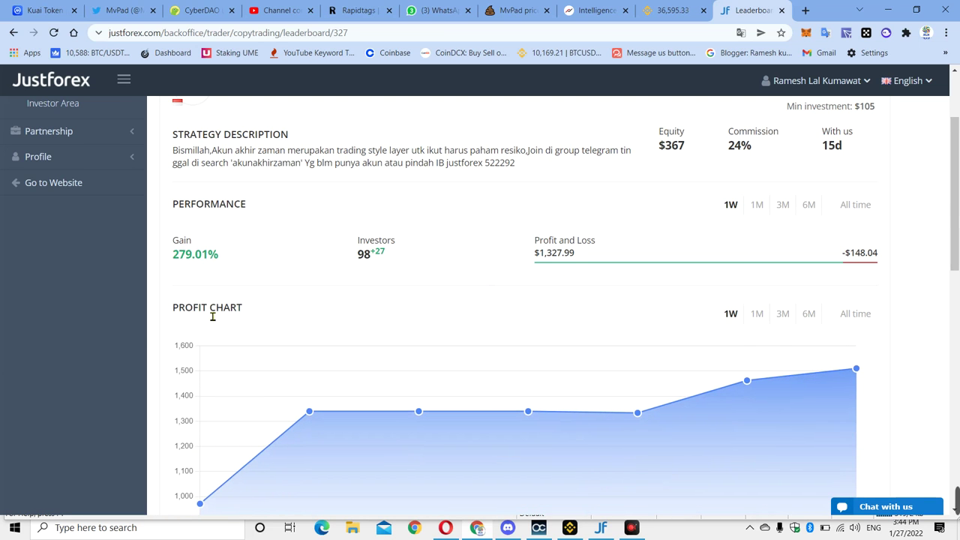
# Scroll through the account details and trade history, then go back to the Leaderboard.
pyautogui.scroll(-5, 145, 337)
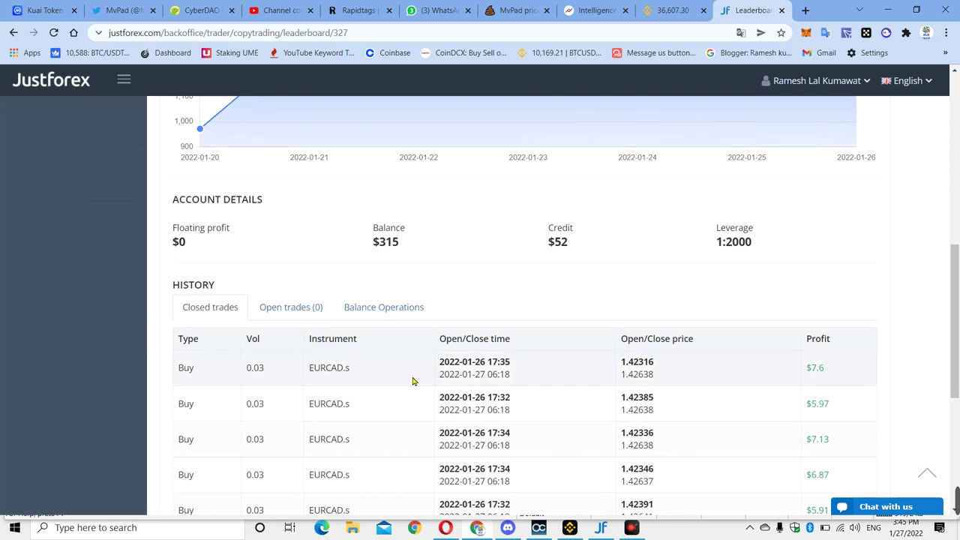
pyautogui.scroll(-4, 499, 411)
pyautogui.scroll(3, 502, 409)
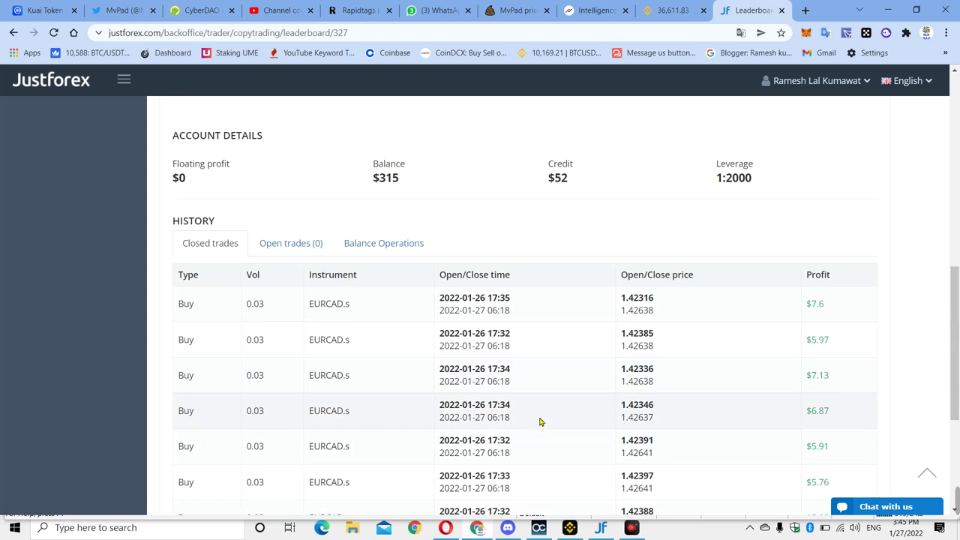
pyautogui.scroll(2, 83, 322)
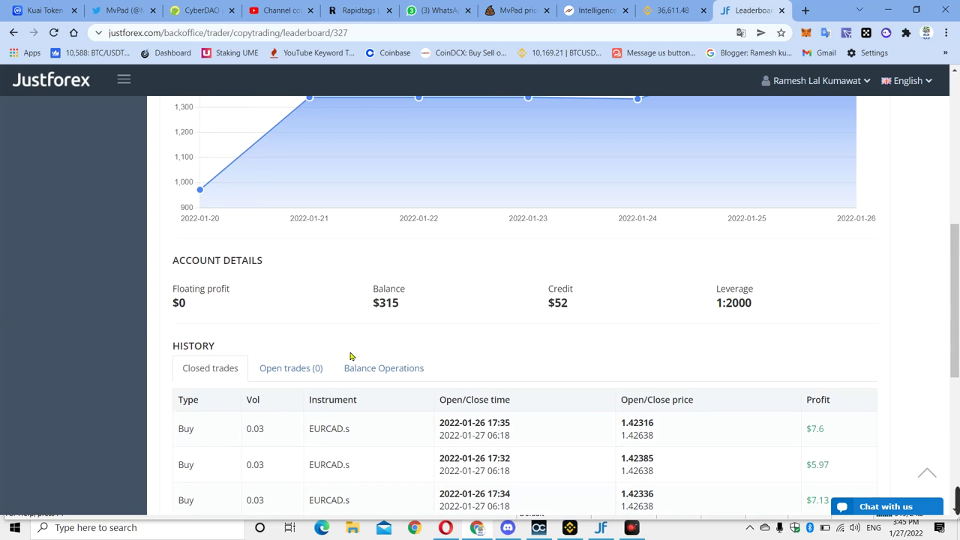
pyautogui.scroll(5, 347, 300)
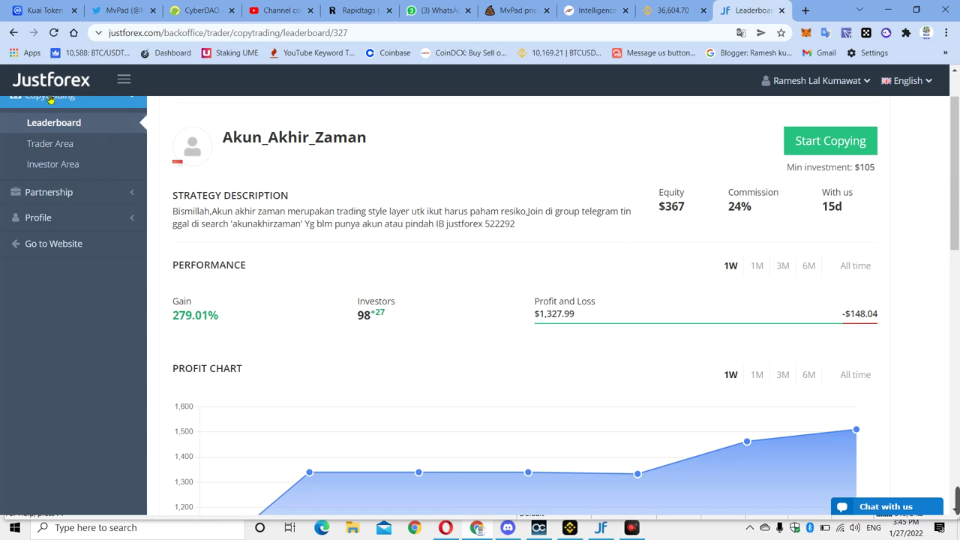
pyautogui.click(14, 33)
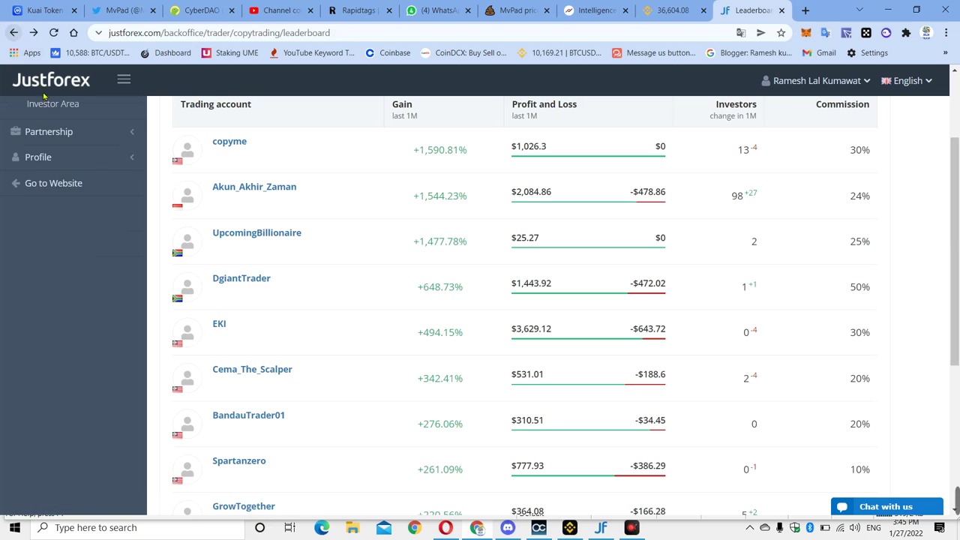
# Open copyme's profile showing $726.81 equity, 30% commission and 1,590.81% monthly gain.
pyautogui.click(238, 145)
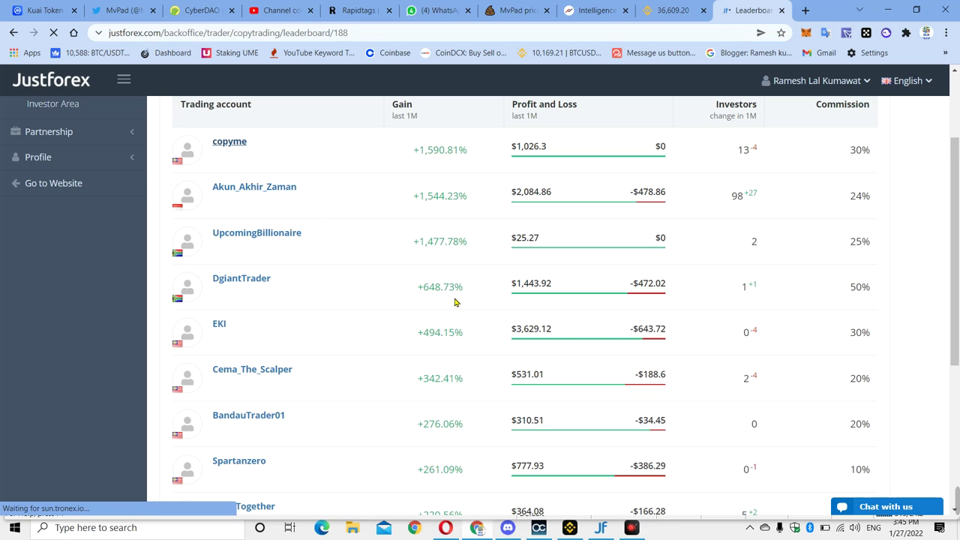
pyautogui.scroll(-2, 466, 281)
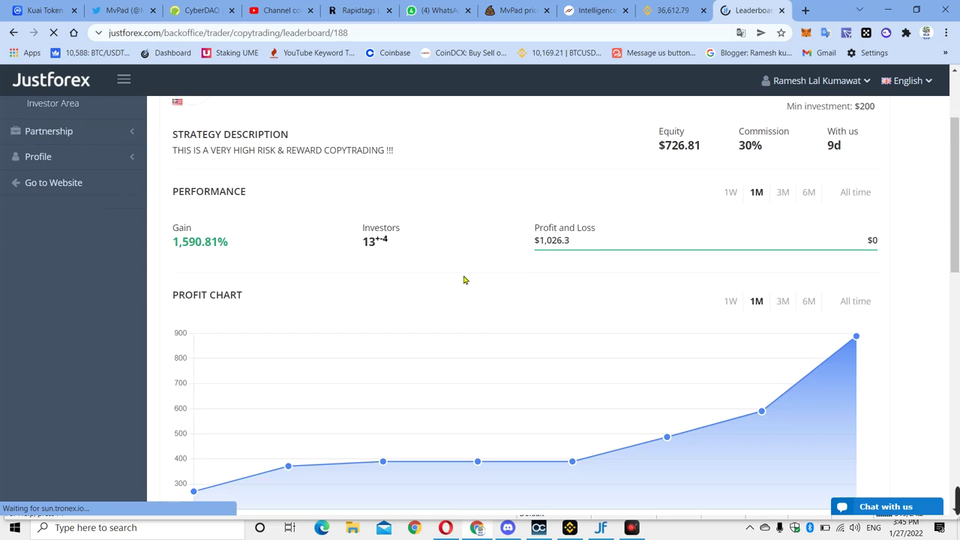
pyautogui.scroll(2, 531, 272)
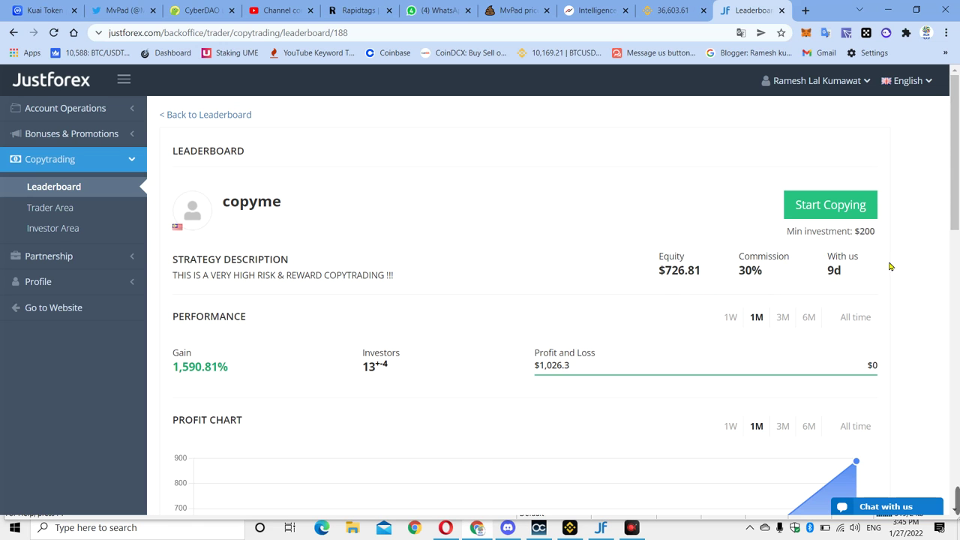
pyautogui.scroll(-5, 474, 283)
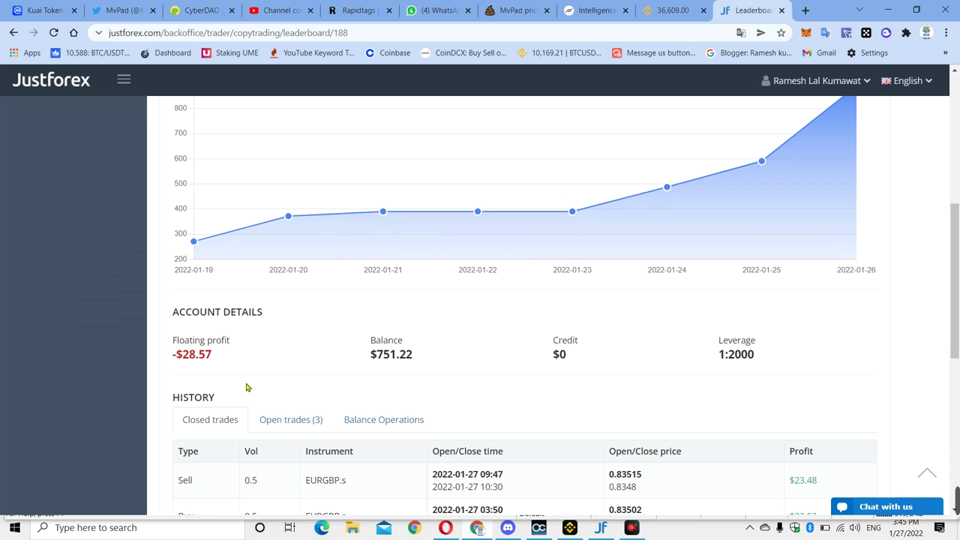
# View copyme's open trades (three GBPJPY buys) and balance operations, then return to the top.
pyautogui.click(289, 420)
pyautogui.scroll(-2, 300, 405)
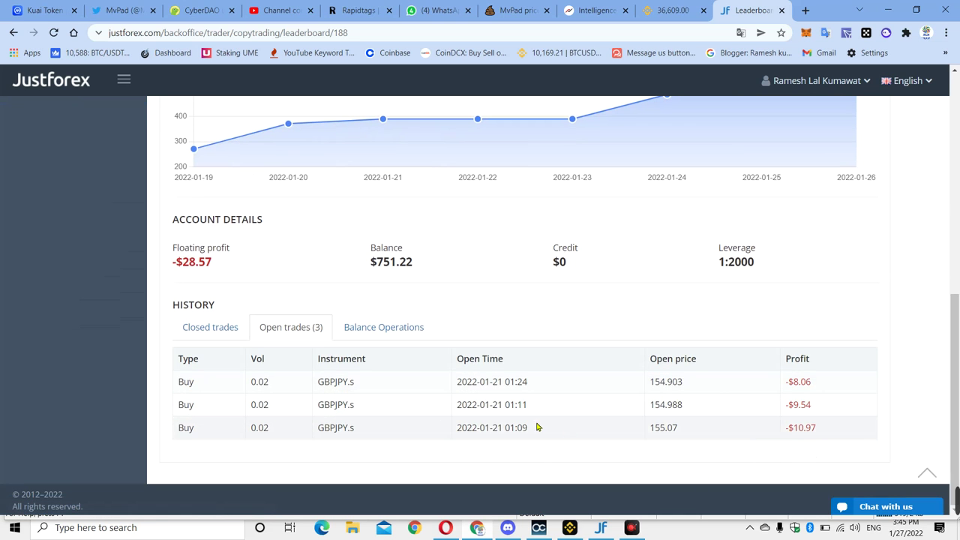
pyautogui.click(405, 334)
pyautogui.scroll(-3, 412, 385)
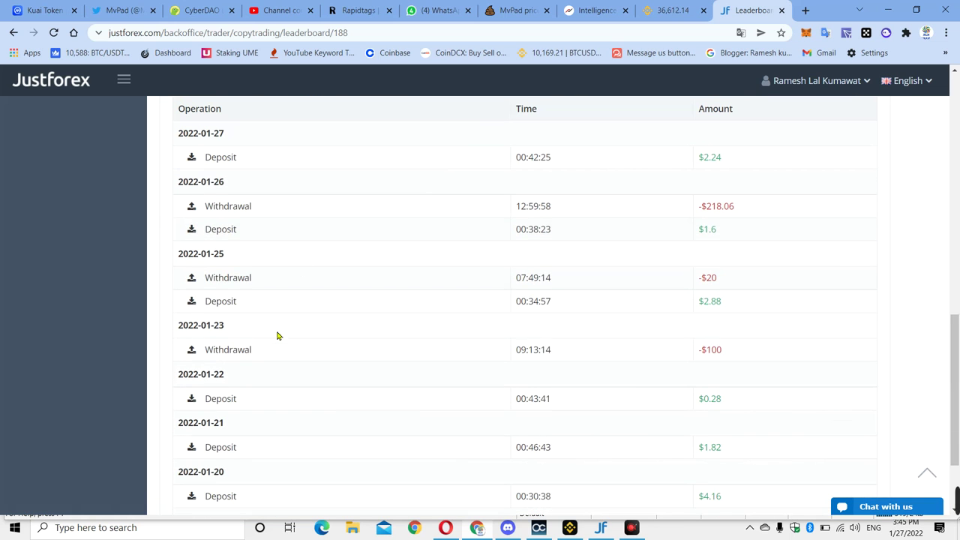
pyautogui.scroll(-2, 386, 372)
pyautogui.scroll(15, 158, 242)
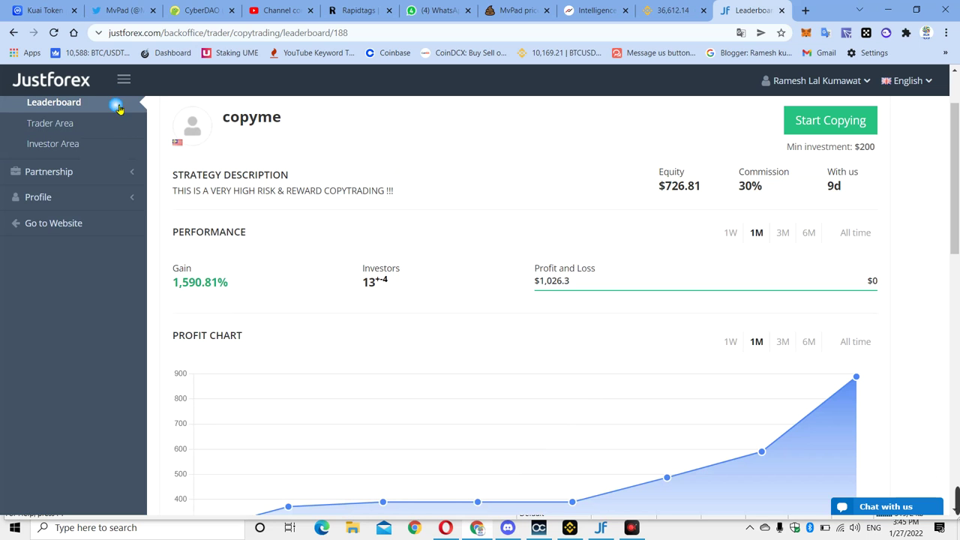
pyautogui.click(126, 81)
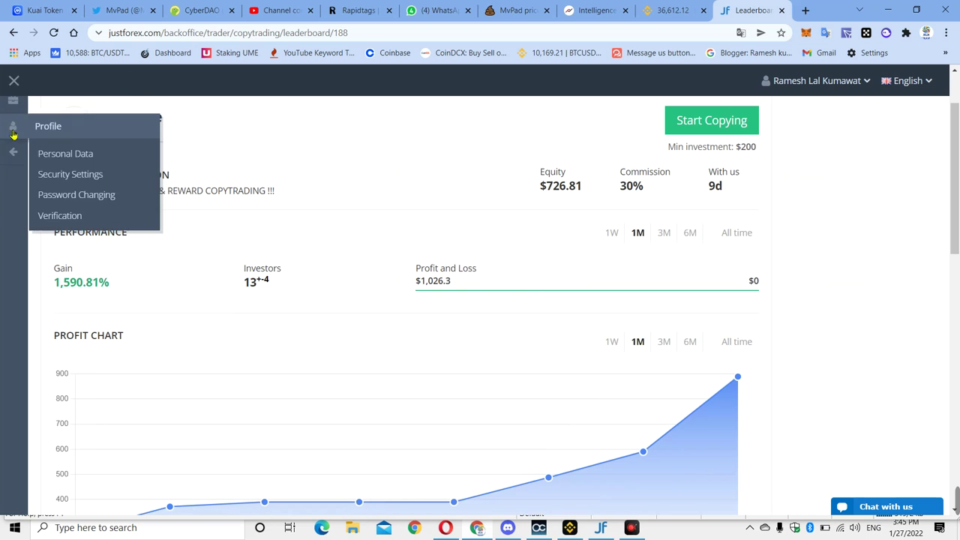
pyautogui.click(17, 92)
pyautogui.scroll(2, 47, 146)
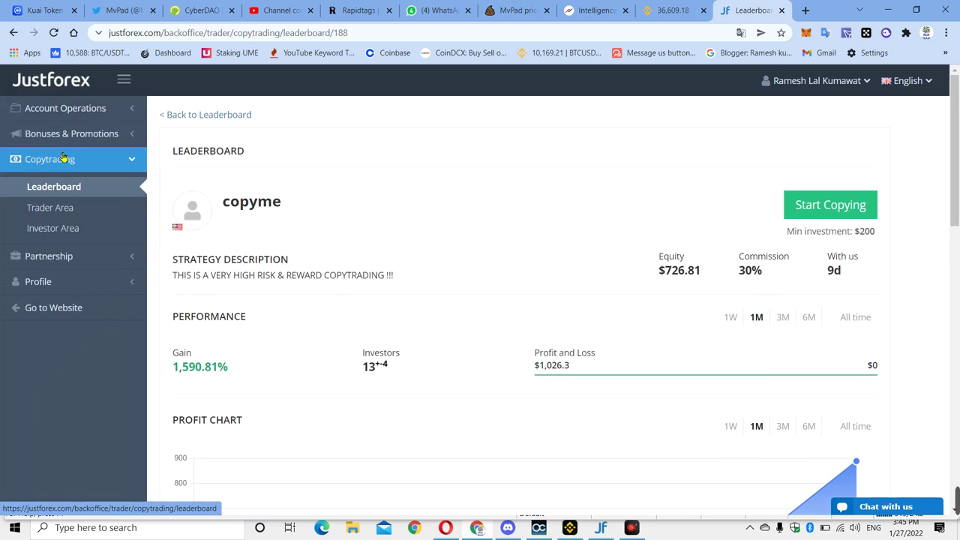
# Open the Deposit page from Account Operations in the sidebar.
pyautogui.click(87, 118)
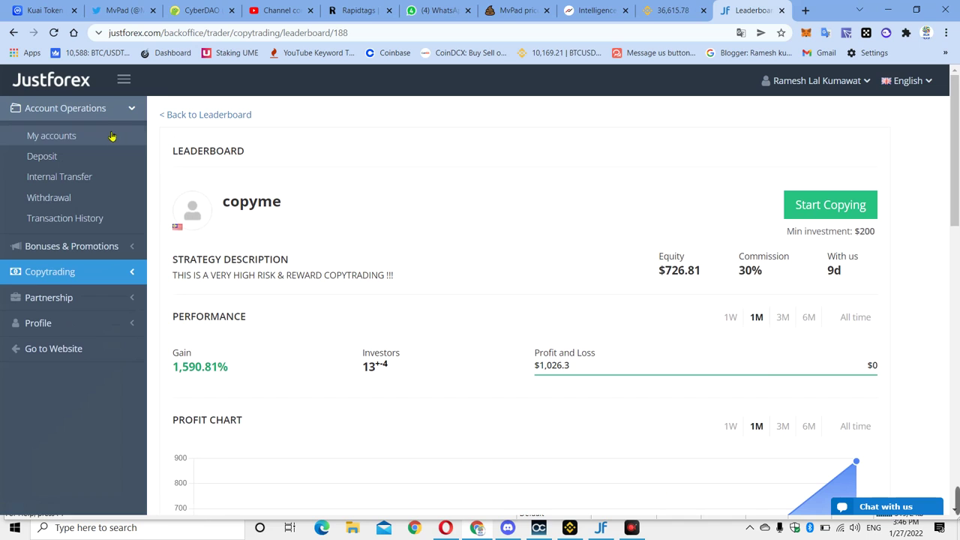
pyautogui.moveTo(846, 505)
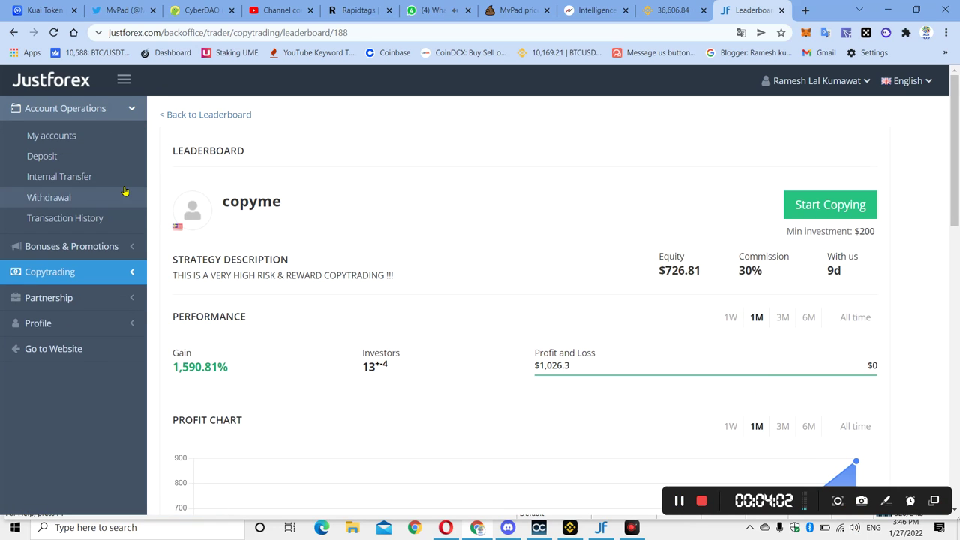
pyautogui.click(85, 153)
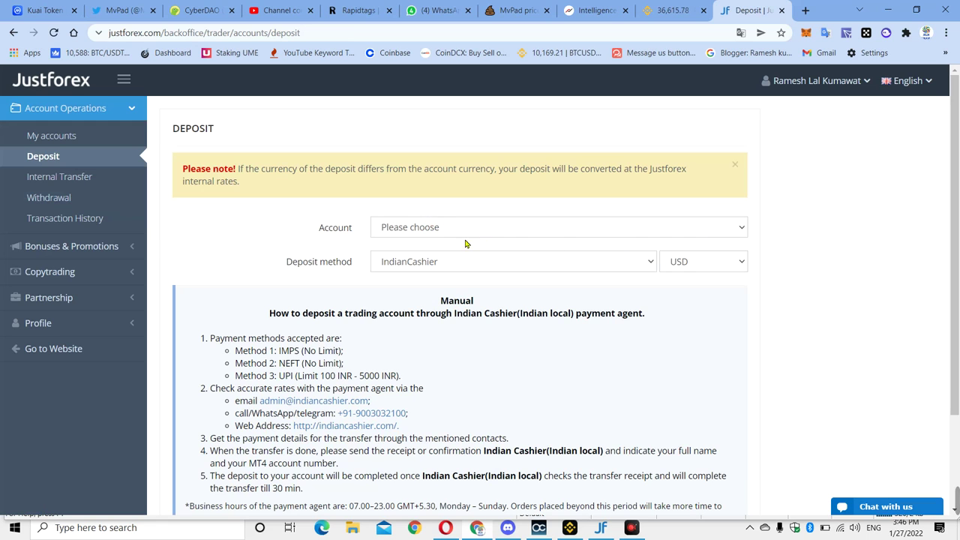
# Choose the MT4 Standard account (2.67 USD) to fund and open the deposit method list.
pyautogui.click(720, 234)
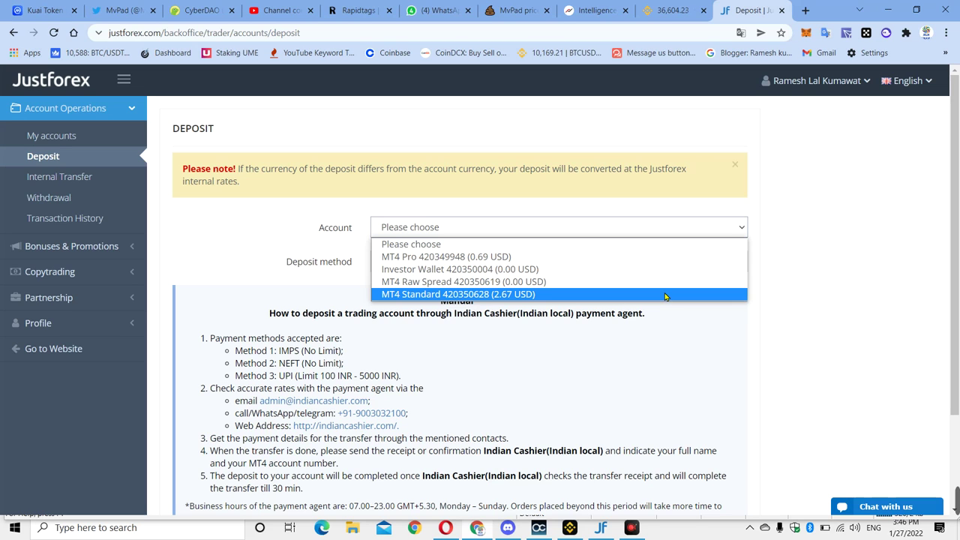
pyautogui.click(665, 295)
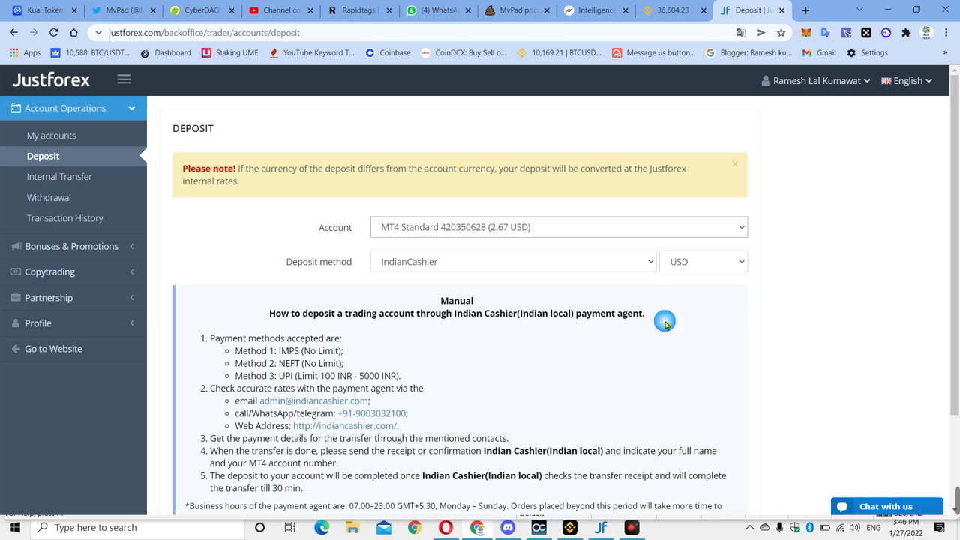
pyautogui.click(630, 269)
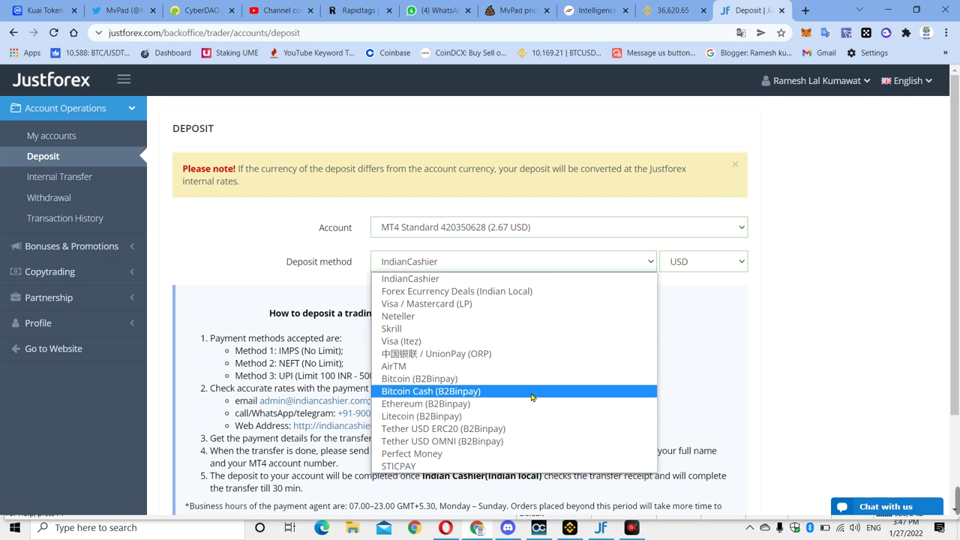
# Choose Litecoin (B2Binpay) and change the credit amount from 500 to 75 USD (0.67938429 LTC).
pyautogui.click(537, 416)
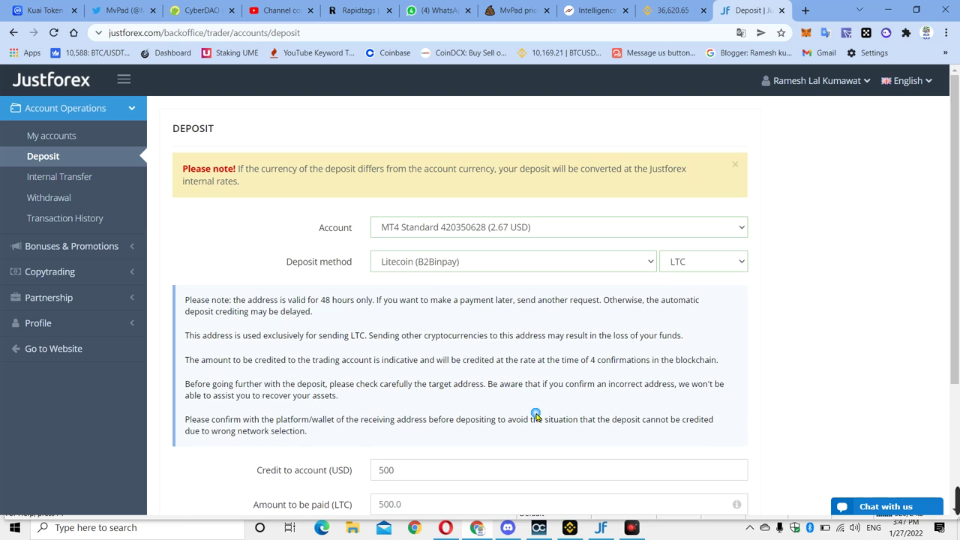
pyautogui.scroll(-2, 527, 338)
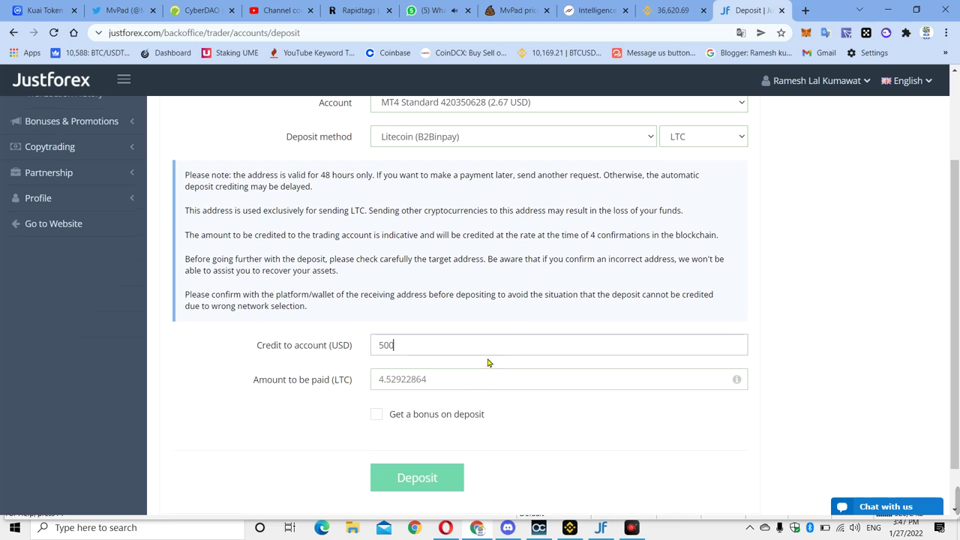
pyautogui.click(489, 345)
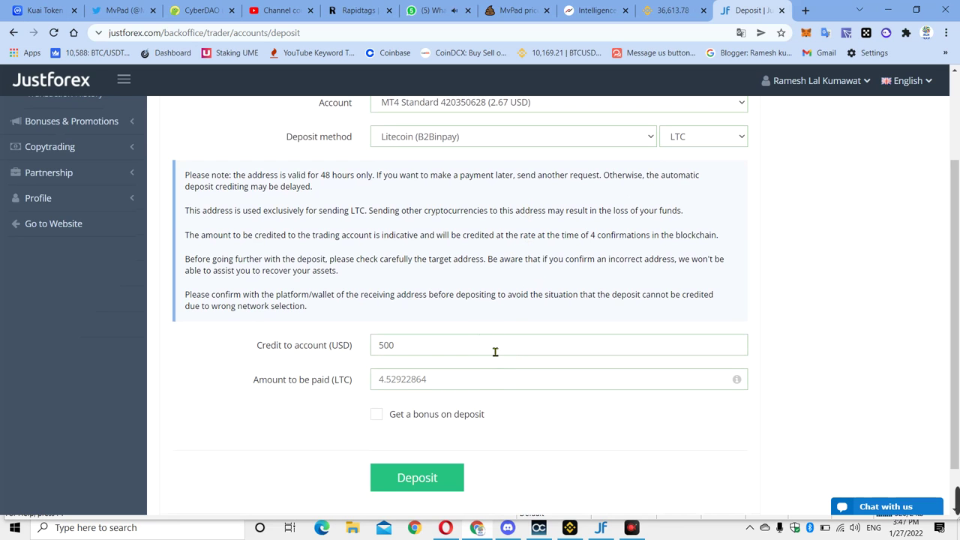
pyautogui.press('BackSpace')
pyautogui.press('BackSpace')
pyautogui.press('BackSpace')
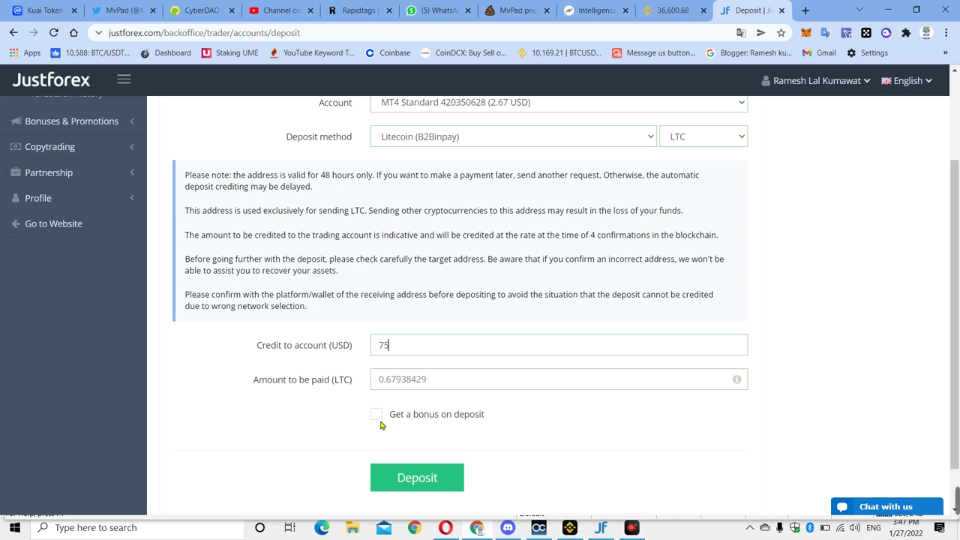
pyautogui.scroll(2, 390, 428)
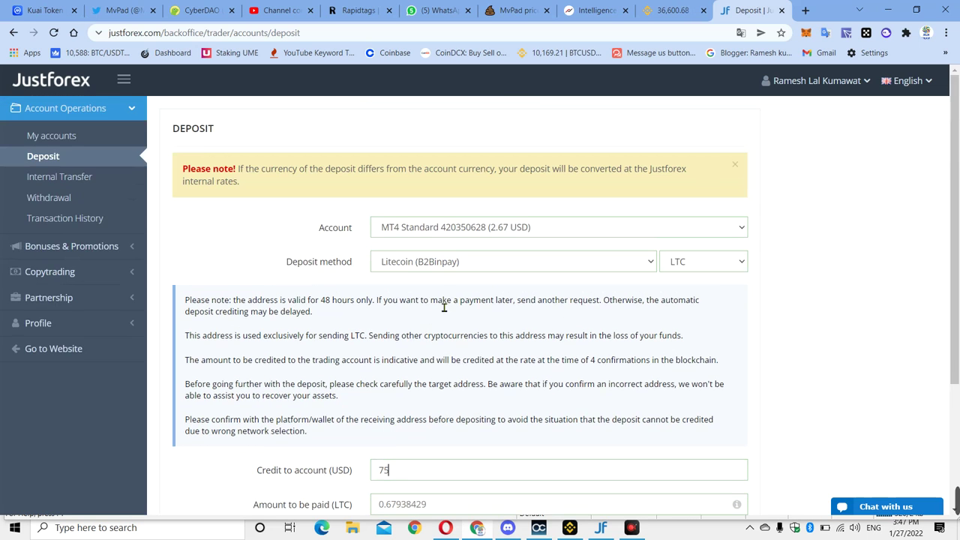
pyautogui.scroll(-3, 435, 341)
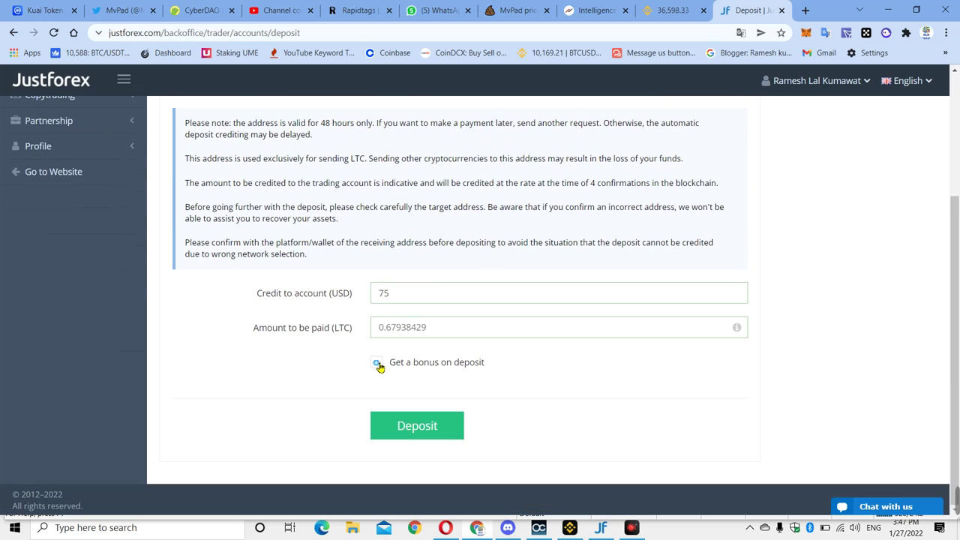
# Opt in to the 120% Deposit Bonus (37.50 USD), accept its rules, and submit the deposit.
pyautogui.click(376, 364)
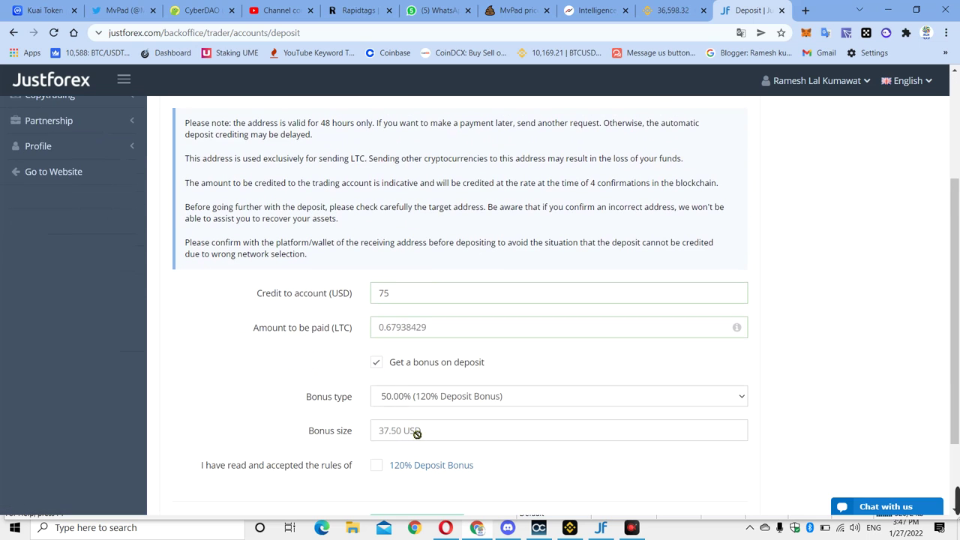
pyautogui.click(377, 465)
pyautogui.scroll(-2, 365, 446)
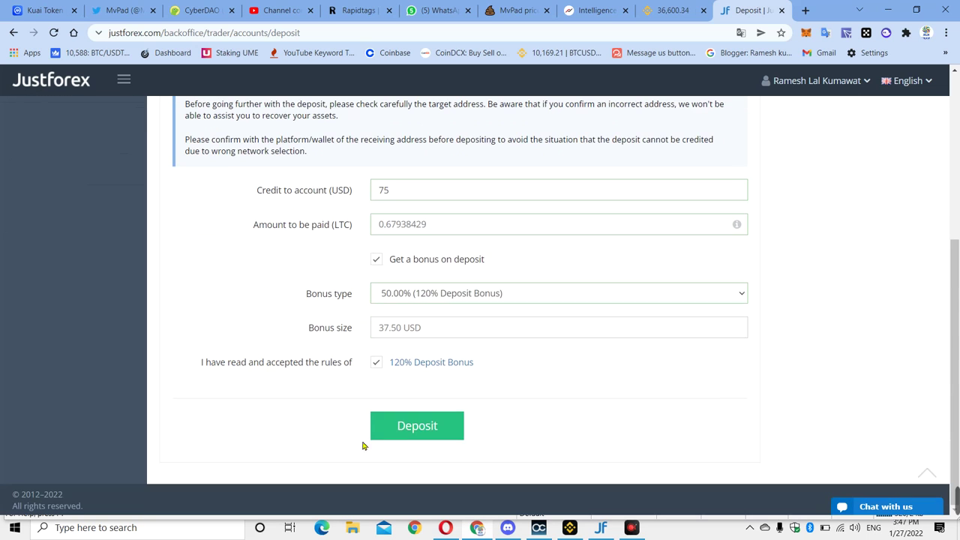
pyautogui.click(419, 433)
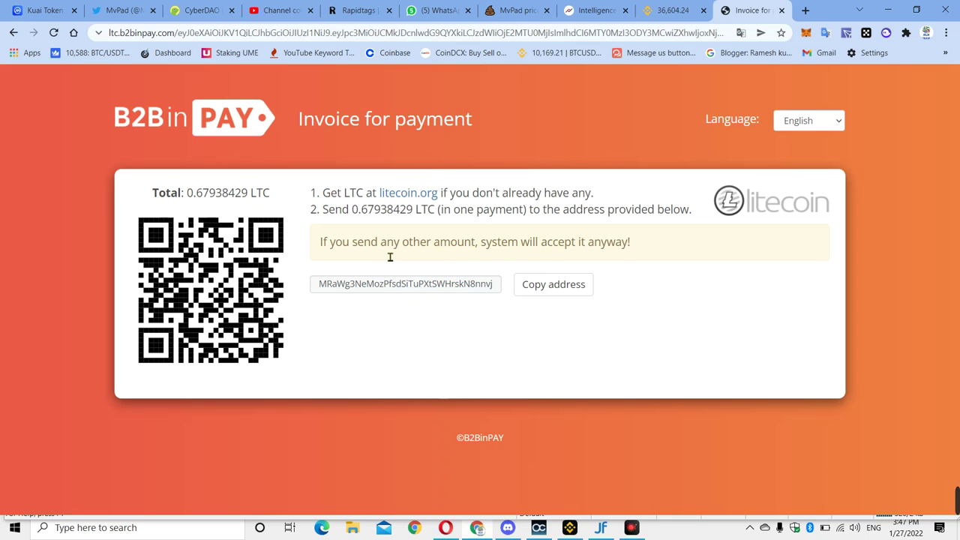
# Copy the B2BinPay invoice's LTC payment address and switch to the Binance trading tab.
pyautogui.click(553, 290)
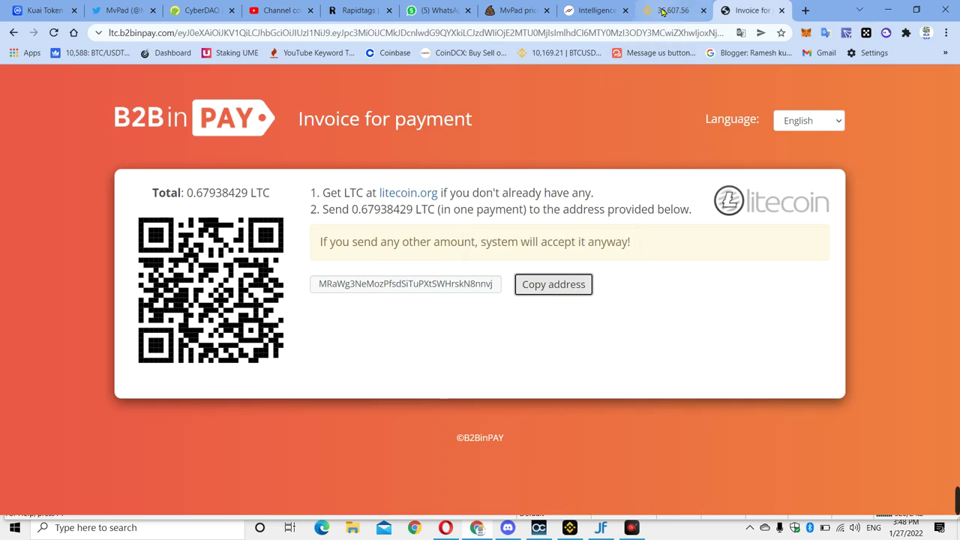
pyautogui.click(663, 11)
pyautogui.click(750, 11)
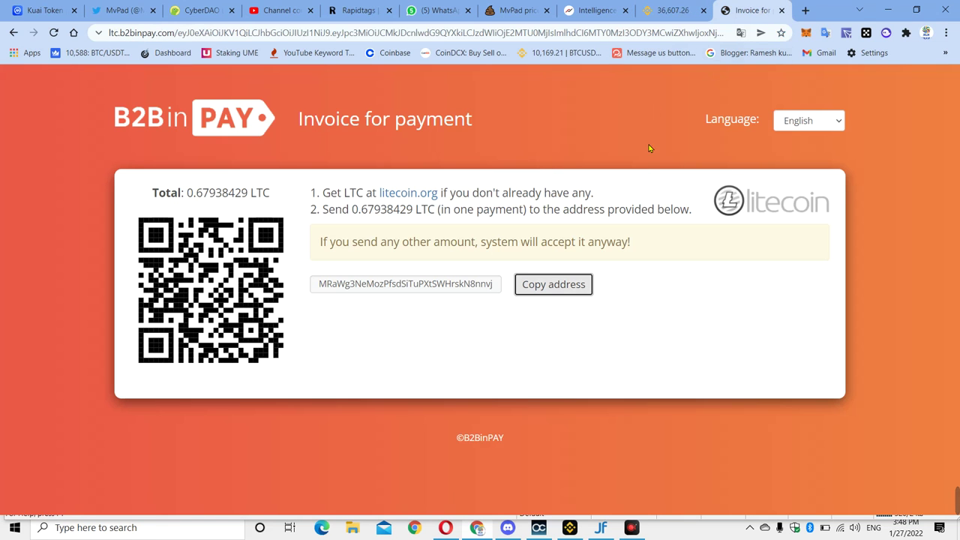
pyautogui.click(575, 288)
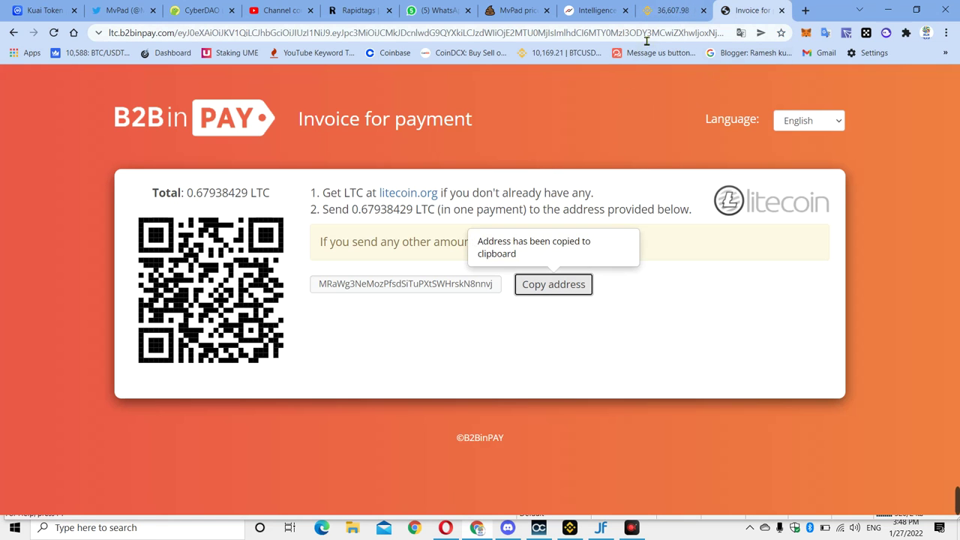
pyautogui.click(647, 12)
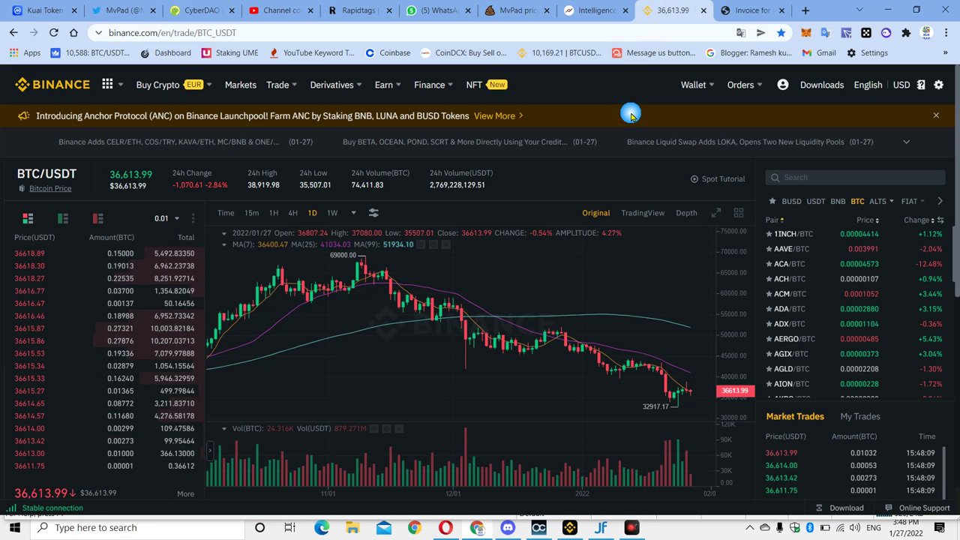
# Search 'ltc' and open the LTC/USDT trading pair.
pyautogui.click(807, 177)
pyautogui.write('ltc')
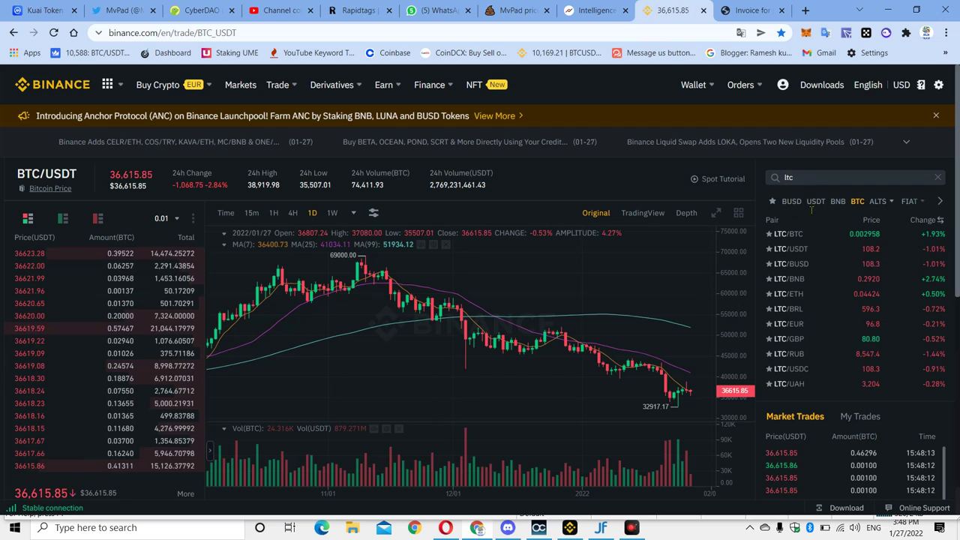
pyautogui.click(818, 250)
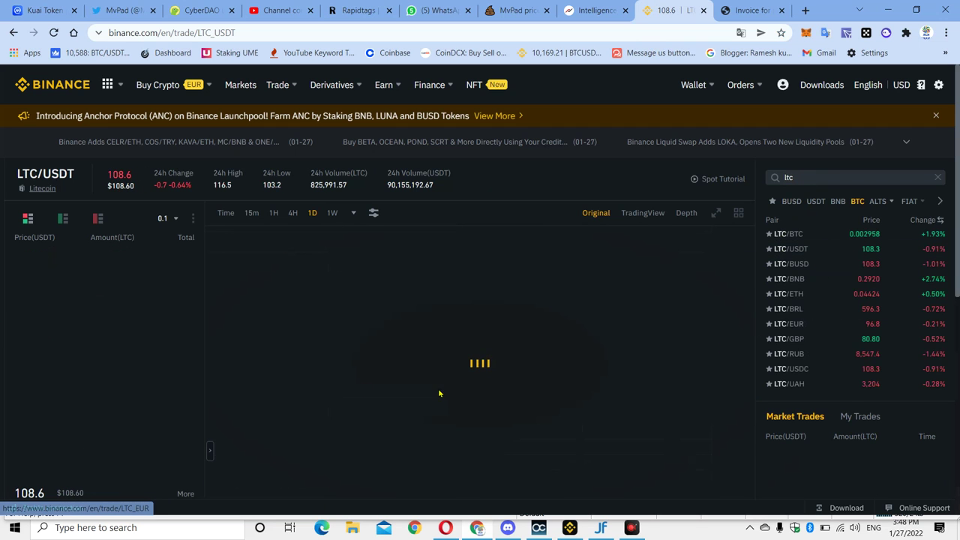
# Buy 0.720 LTC at 108.6 USDT using the full USDT balance.
pyautogui.scroll(-2, 128, 320)
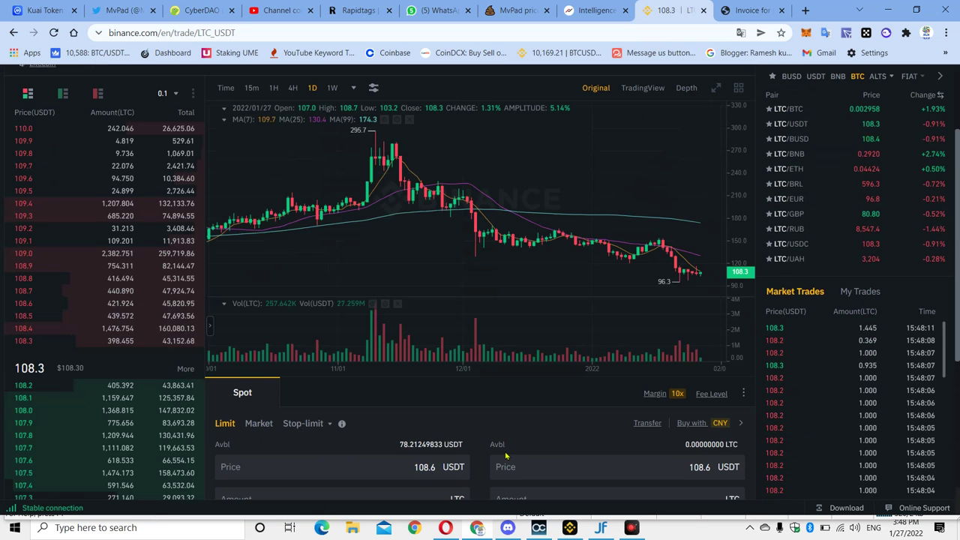
pyautogui.scroll(-2, 604, 453)
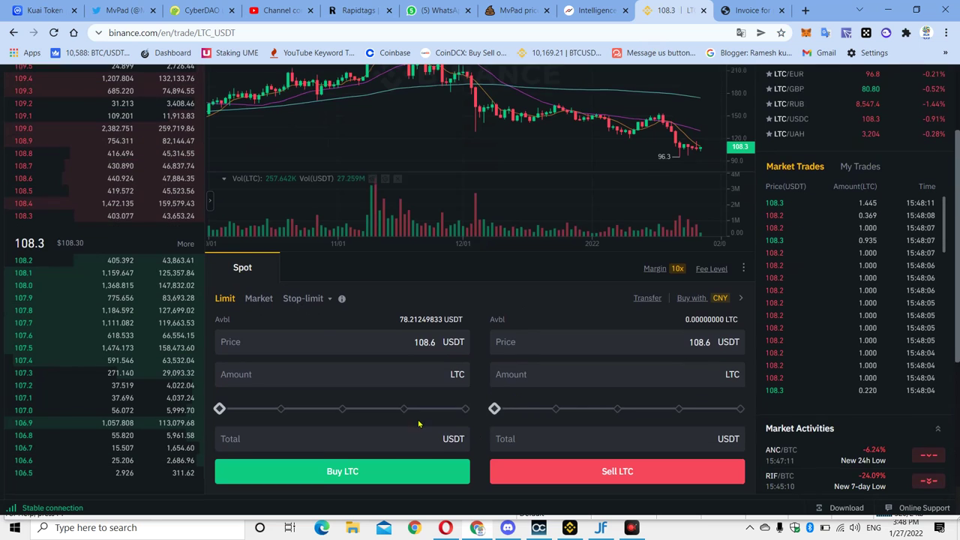
pyautogui.click(465, 409)
pyautogui.scroll(-3, 408, 322)
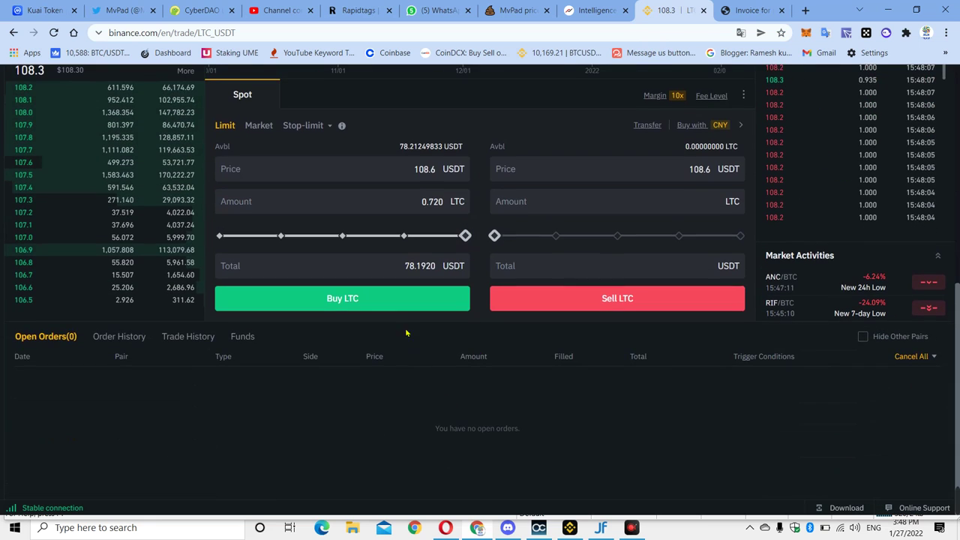
pyautogui.click(407, 307)
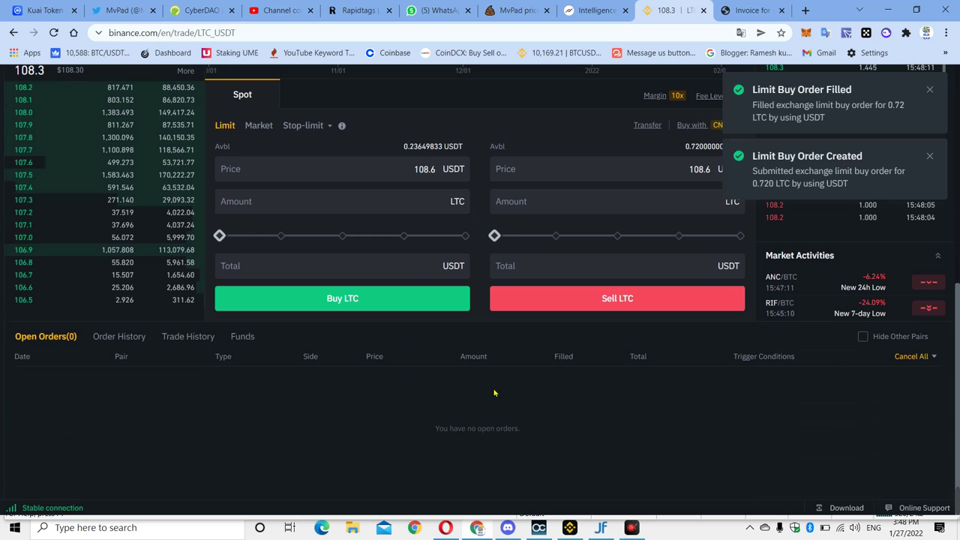
pyautogui.scroll(2, 122, 376)
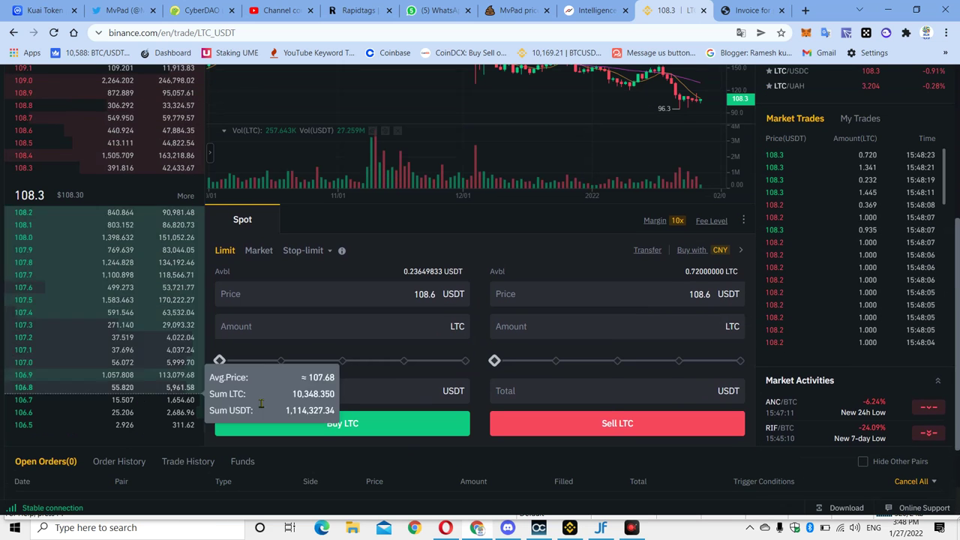
pyautogui.scroll(4, 615, 327)
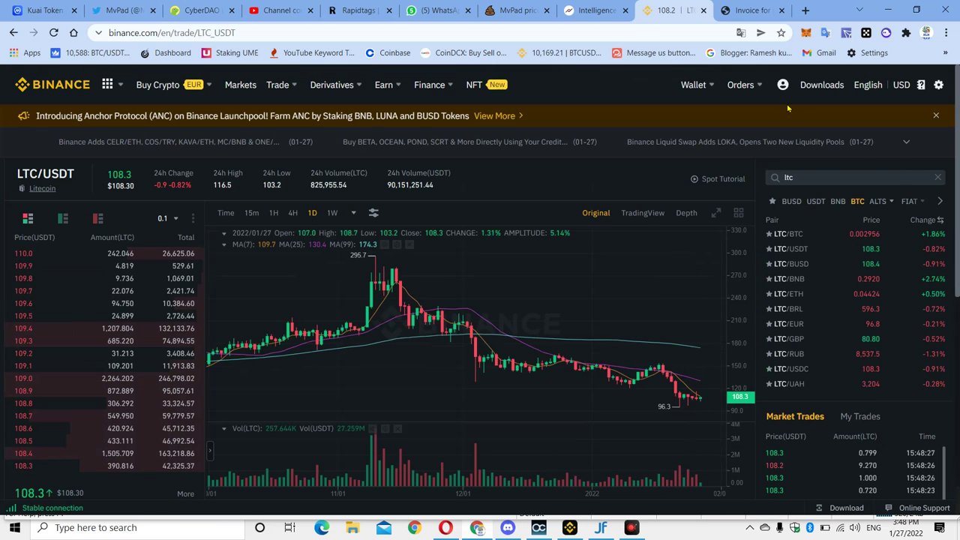
# Open the Fiat and Spot wallet and start a withdrawal from the 0.72 LTC row.
pyautogui.moveTo(753, 89)
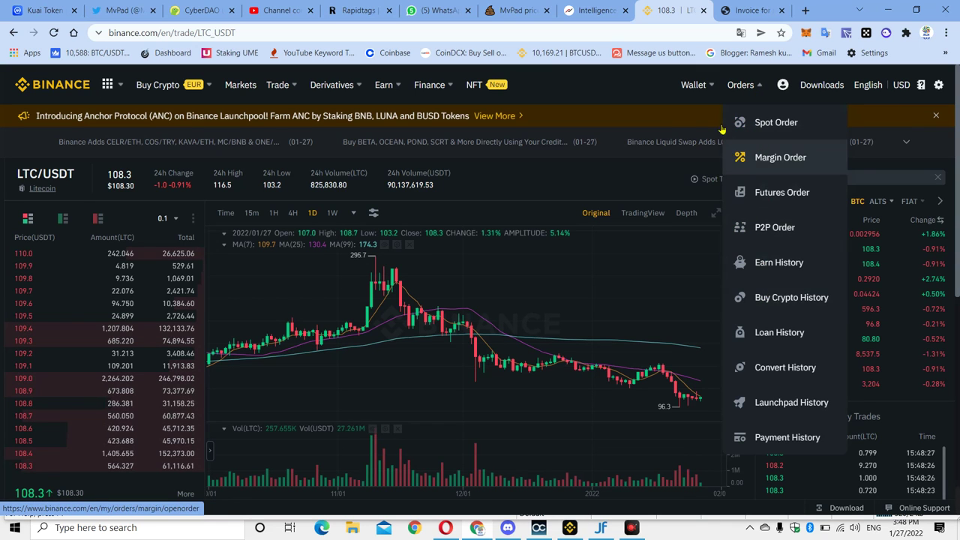
pyautogui.moveTo(696, 89)
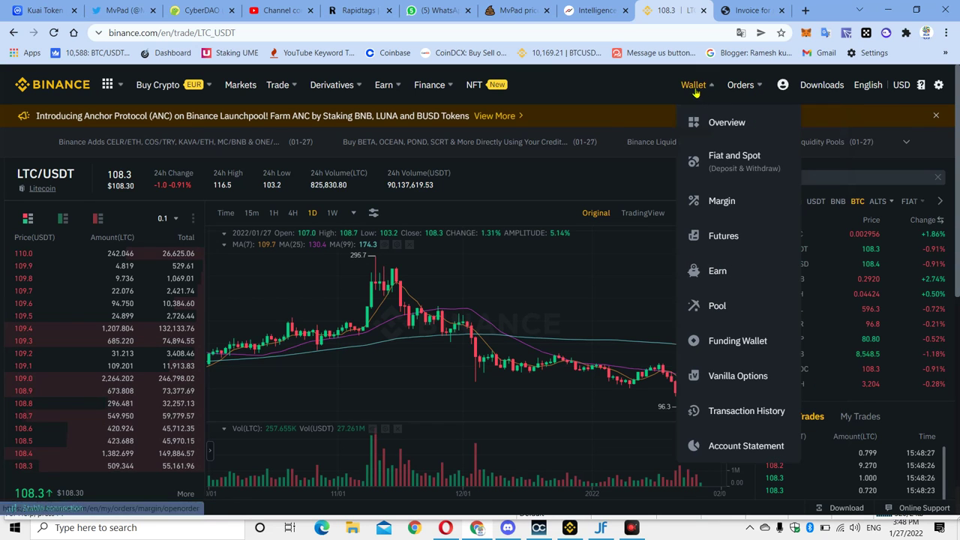
pyautogui.click(736, 177)
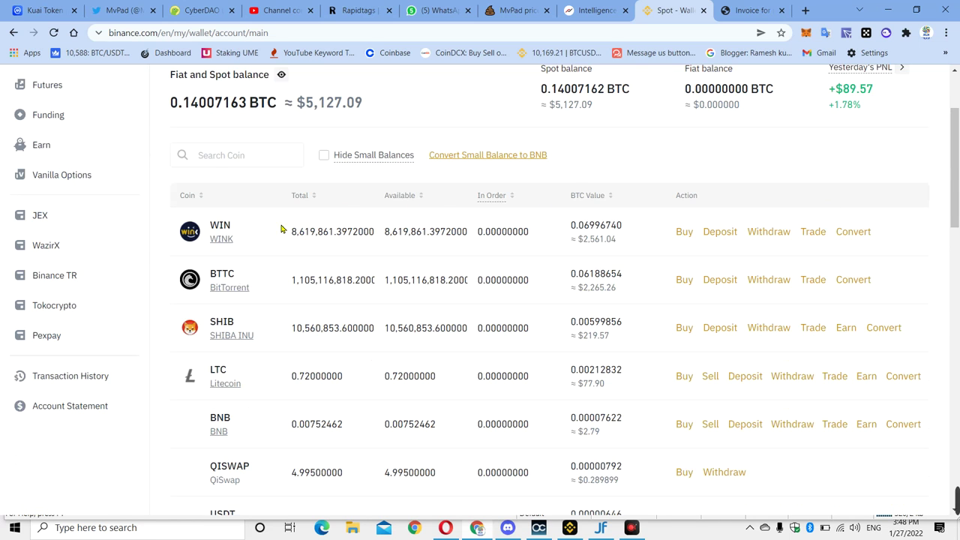
pyautogui.scroll(-2, 242, 338)
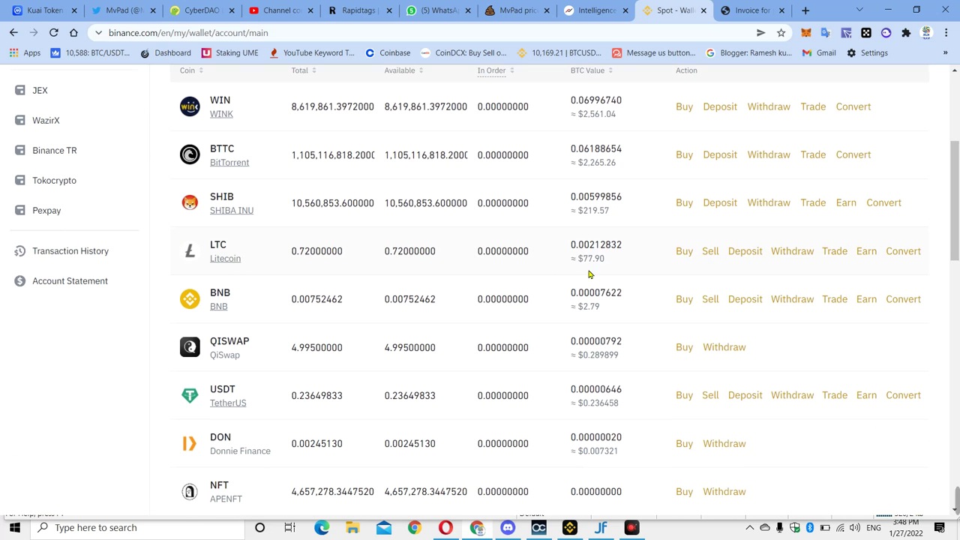
pyautogui.click(795, 252)
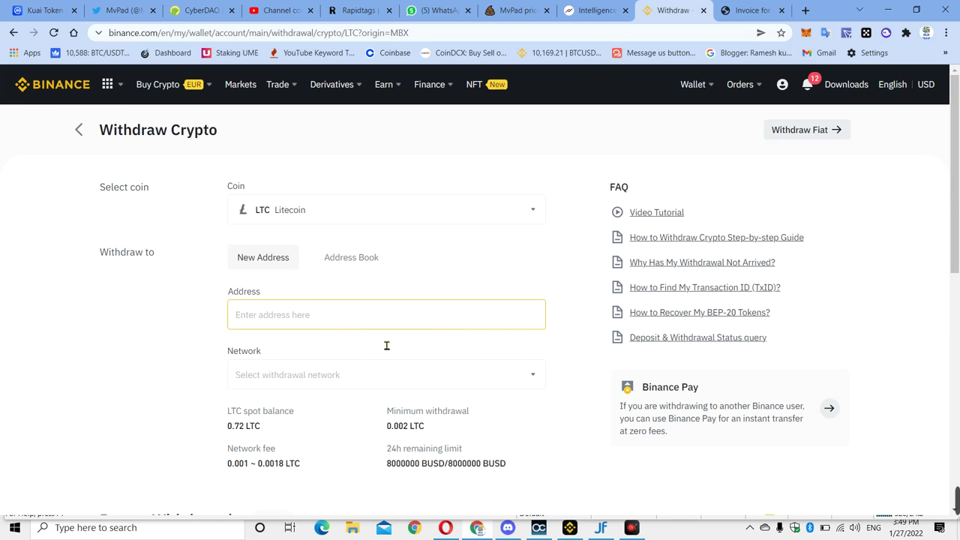
# Paste the B2BinPay invoice address as the withdrawal destination.
pyautogui.rightClick(303, 318)
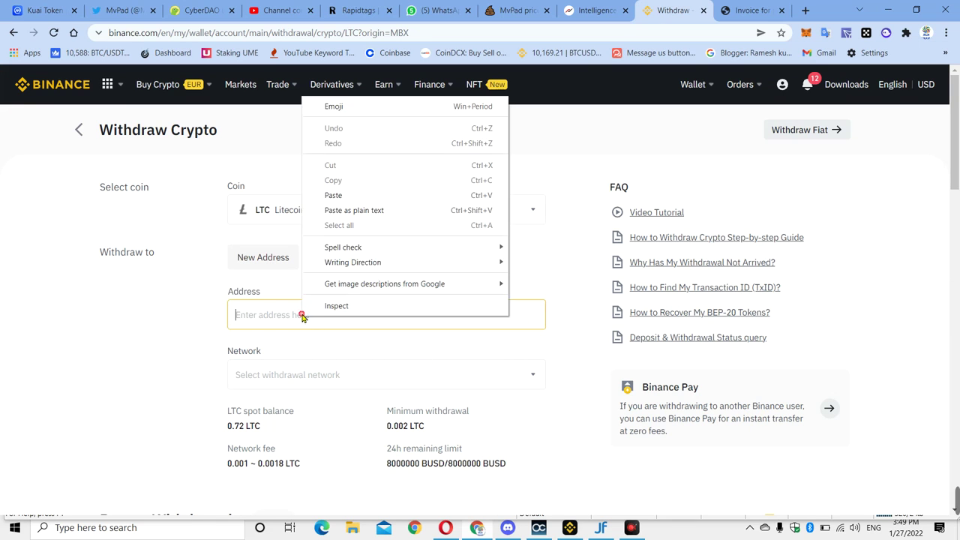
pyautogui.click(368, 222)
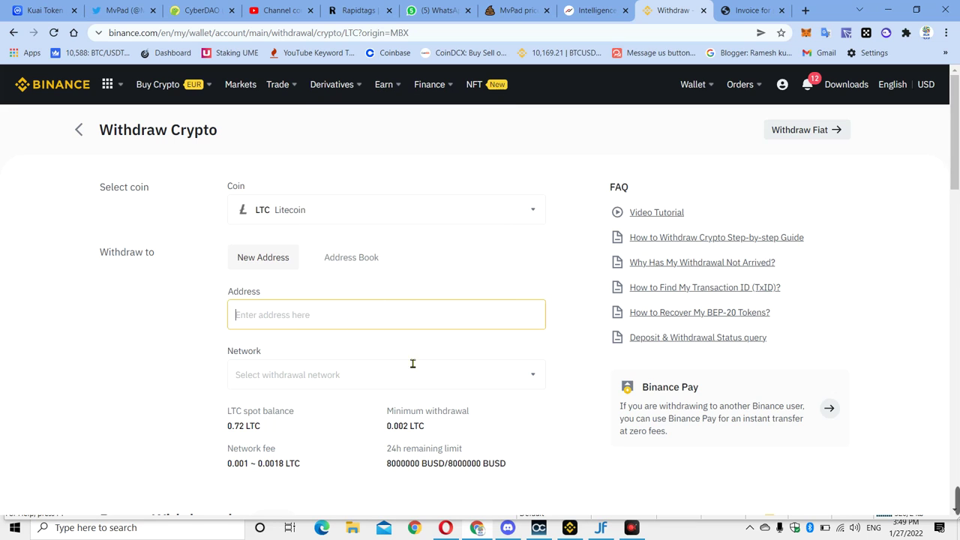
pyautogui.hotkey('ctrl', 'v')
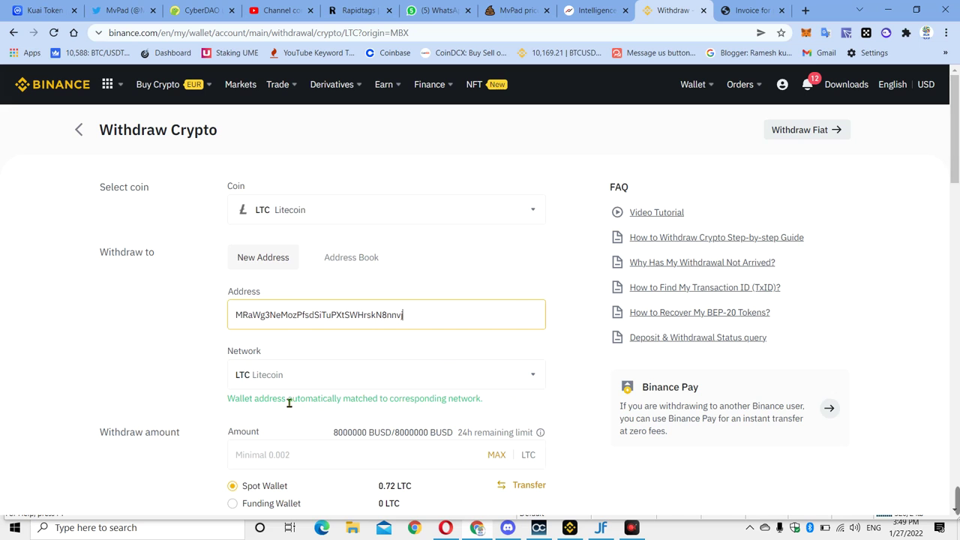
# Keep the Litecoin network, withdraw the full 0.72 LTC, and confirm the details.
pyautogui.click(535, 375)
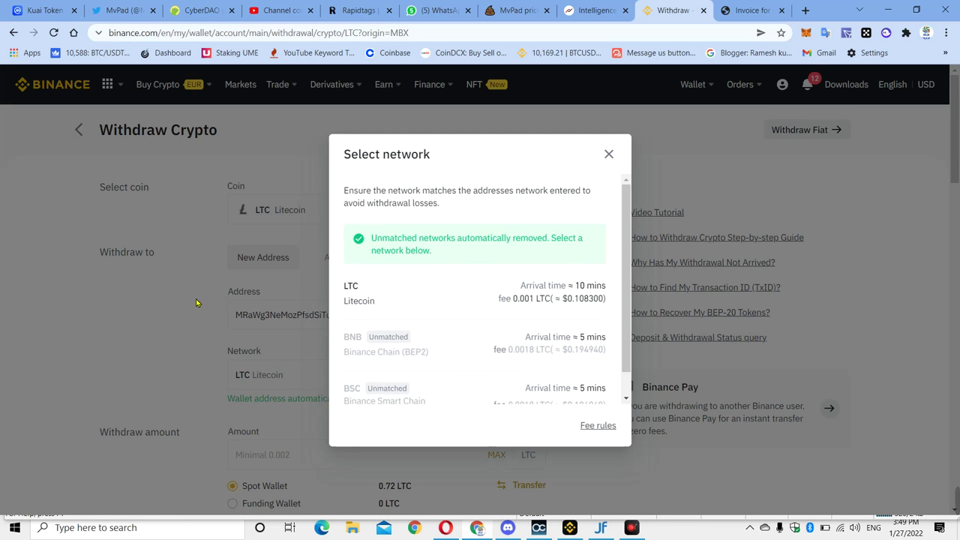
pyautogui.click(609, 154)
pyautogui.scroll(-2, 326, 337)
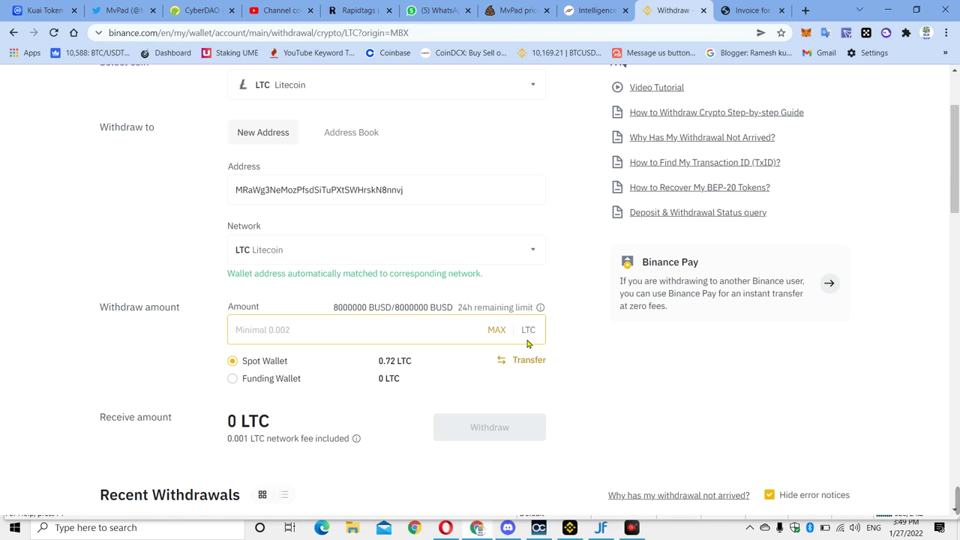
pyautogui.click(496, 331)
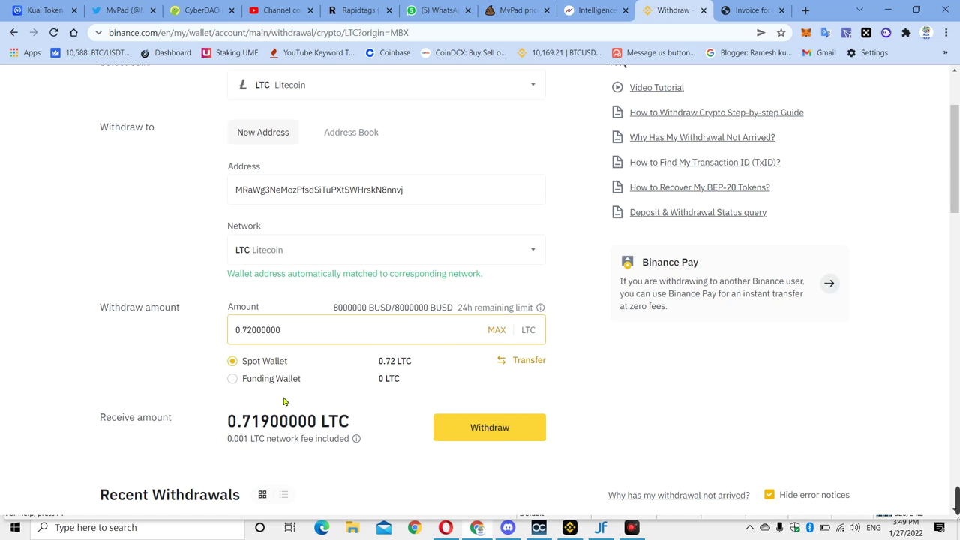
pyautogui.click(513, 431)
pyautogui.click(516, 381)
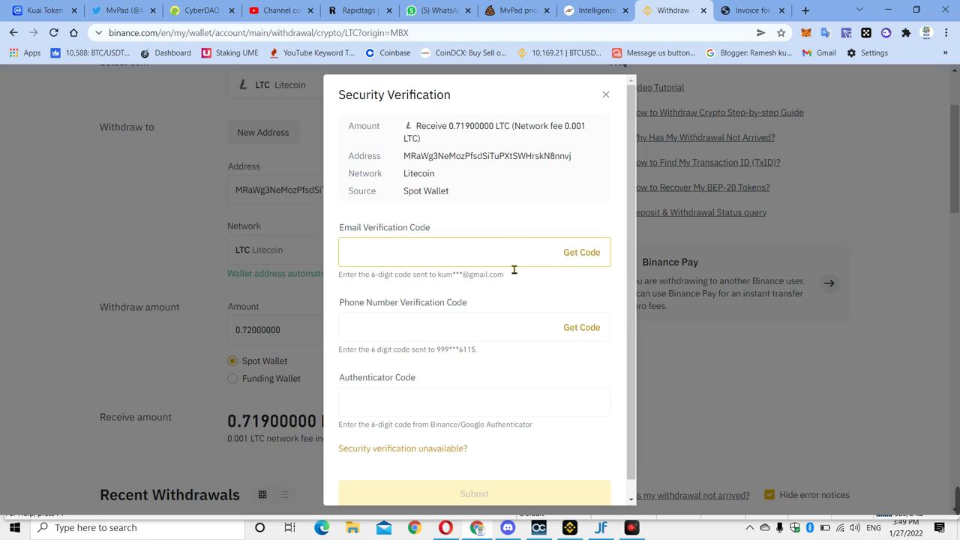
# Request the e-mail and phone verification codes, enter them, and submit.
pyautogui.click(590, 257)
pyautogui.click(586, 328)
pyautogui.click(451, 254)
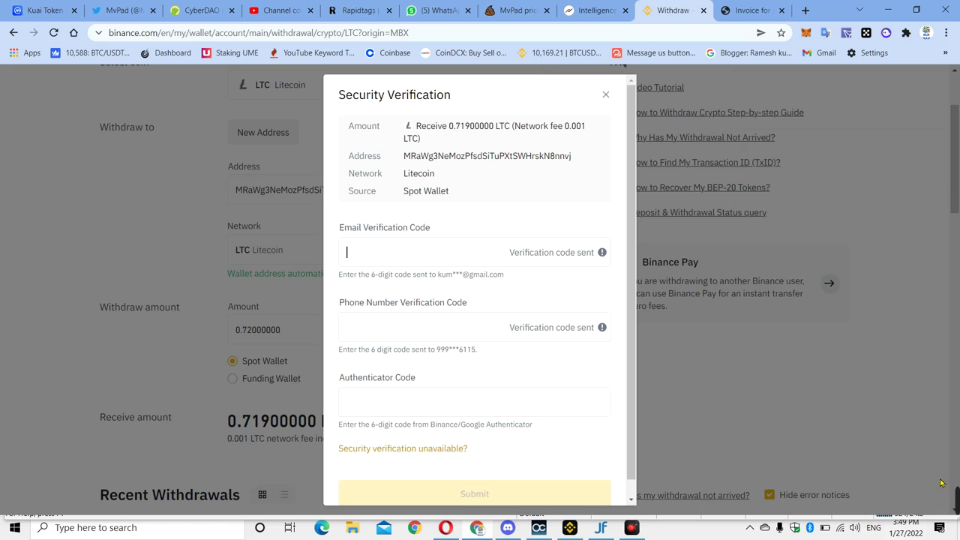
pyautogui.moveTo(953, 498)
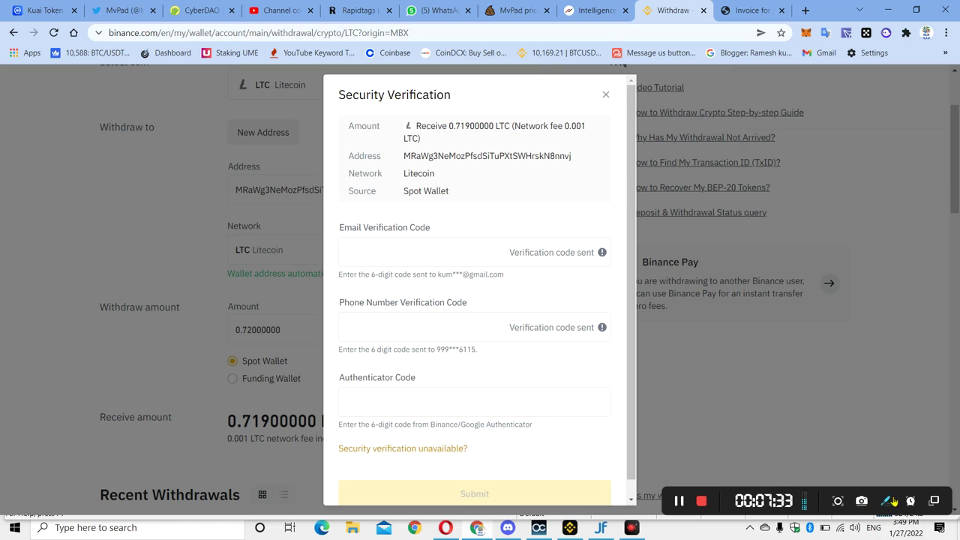
pyautogui.click(679, 501)
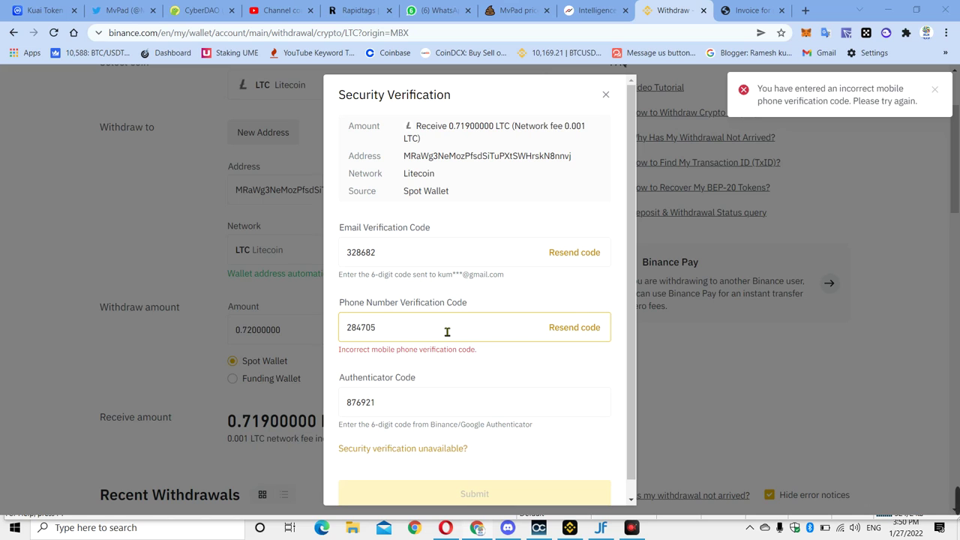
# Correct the phone code digit, re-enter the authenticator code, and submit the 0.719 LTC withdrawal.
pyautogui.click(357, 336)
pyautogui.press('BackSpace')
pyautogui.write('9')
pyautogui.click(399, 401)
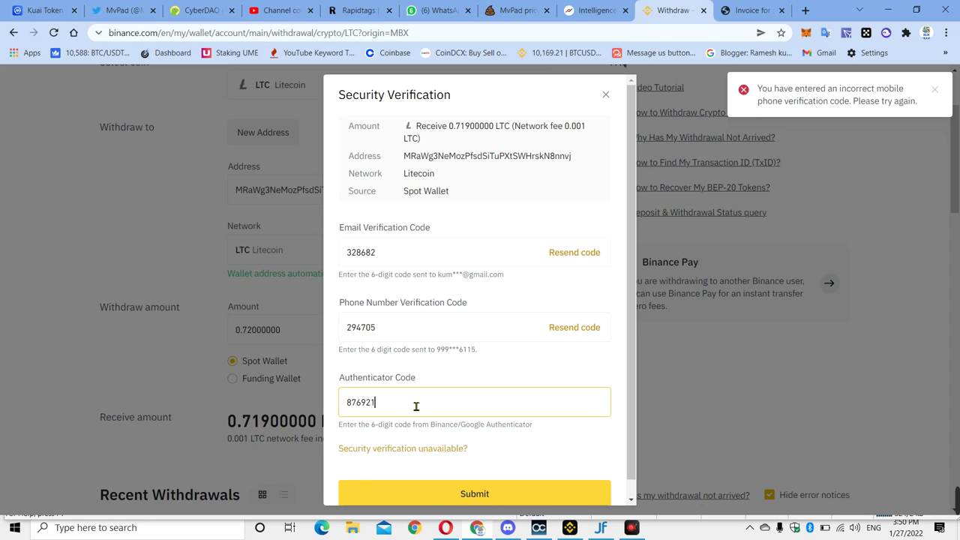
pyautogui.click(457, 405)
pyautogui.press('BackSpace')
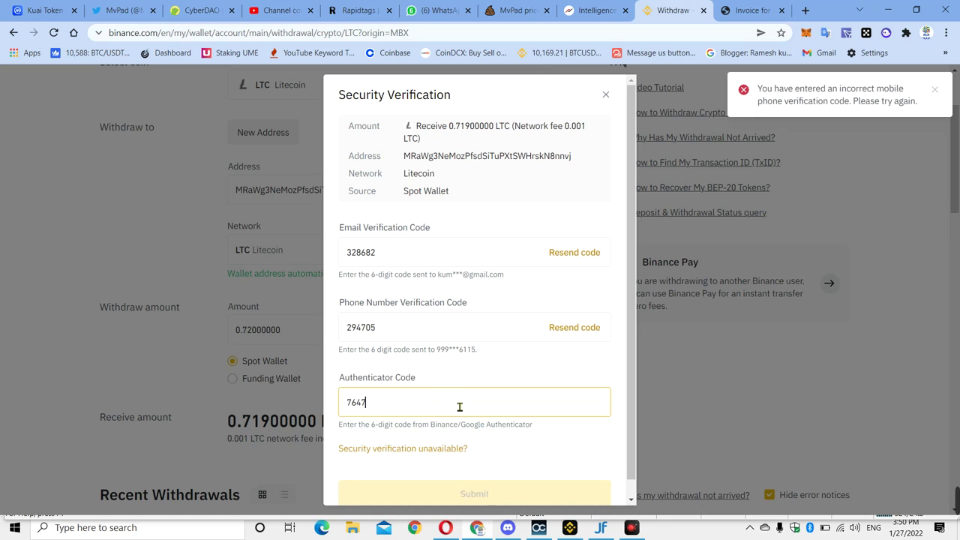
pyautogui.press('Return')
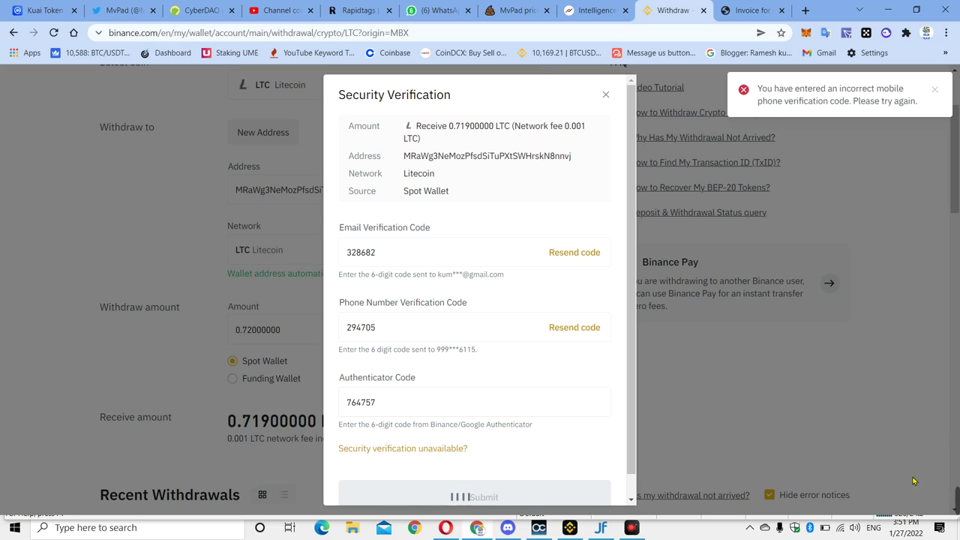
pyautogui.click(524, 426)
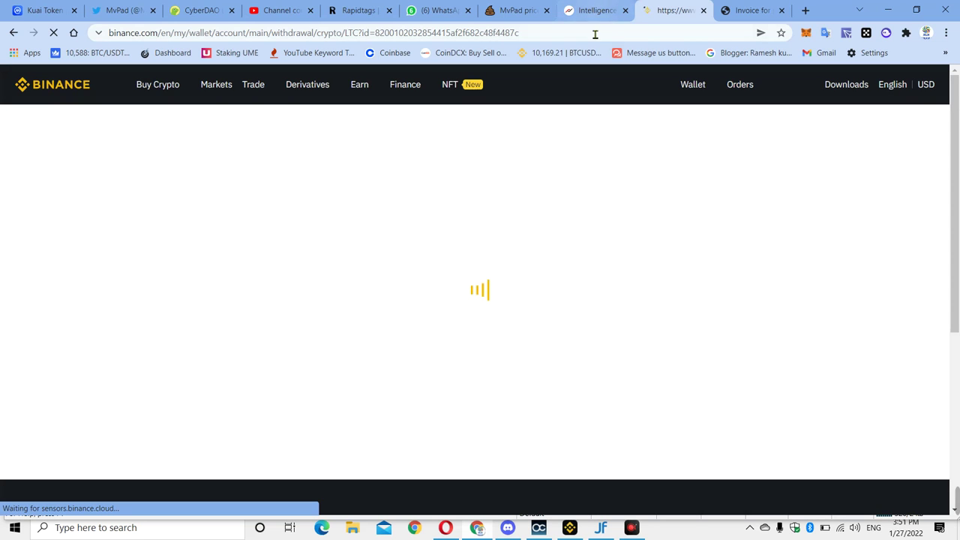
# Return to the B2BinPay 0.67938429 LTC invoice, then back to the JustForex My accounts page.
pyautogui.click(750, 10)
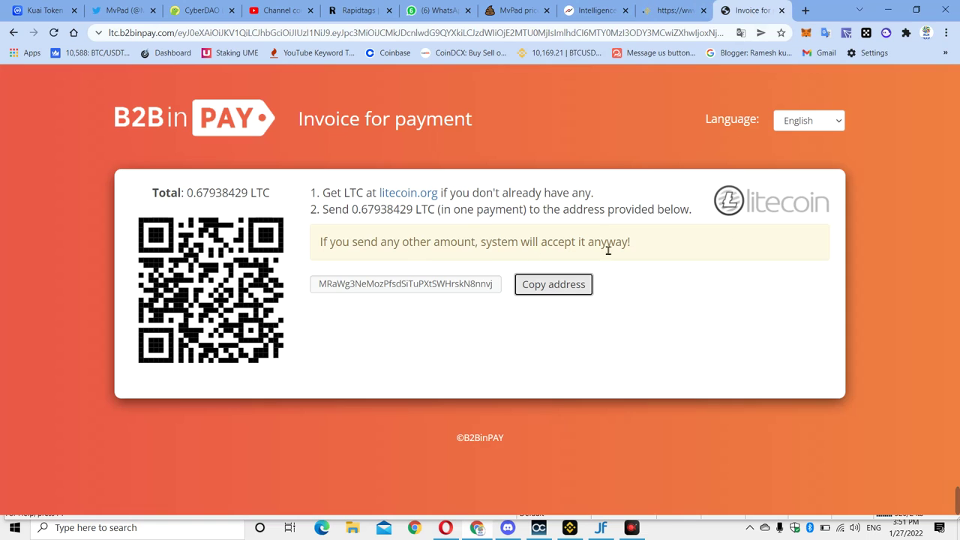
pyautogui.moveTo(893, 500)
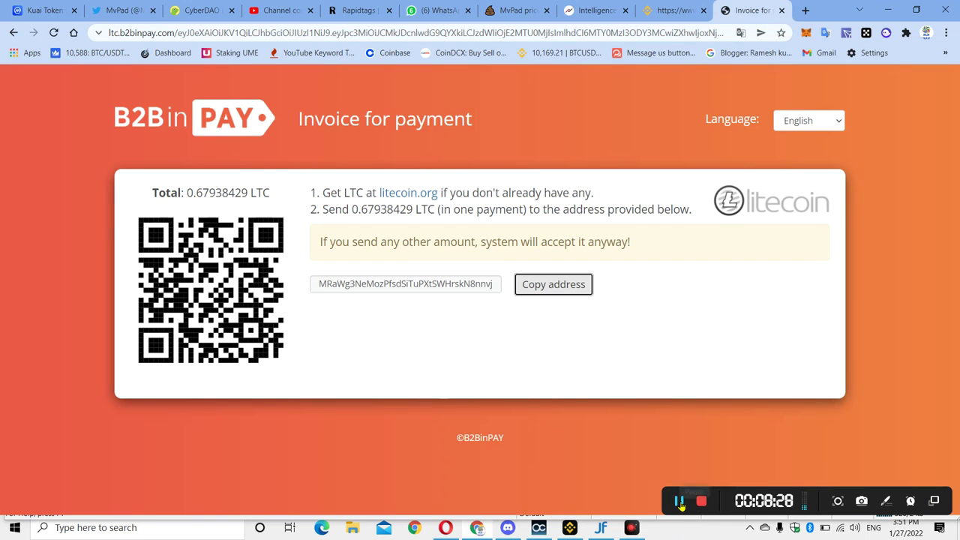
pyautogui.click(680, 503)
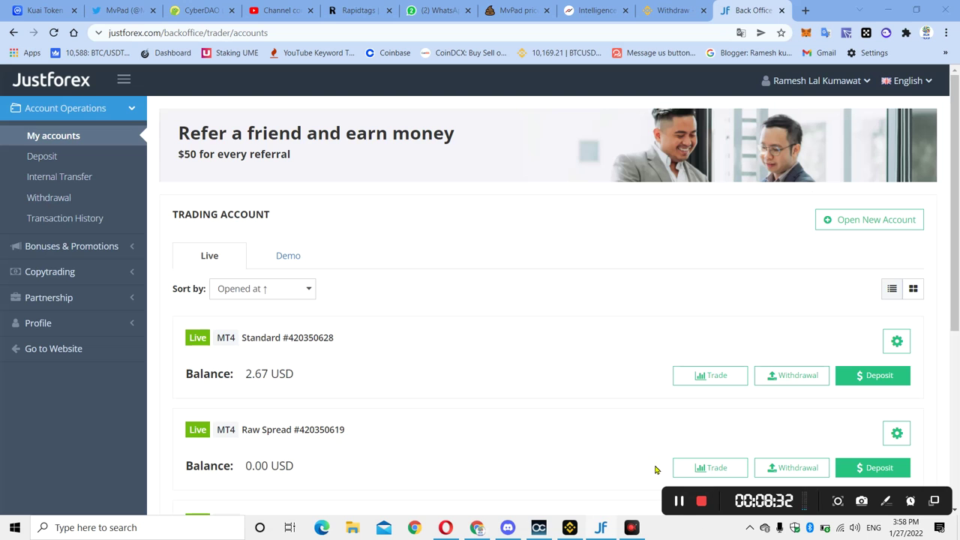
# Reload the My accounts page to refresh the trading account balances.
pyautogui.scroll(-5, 536, 402)
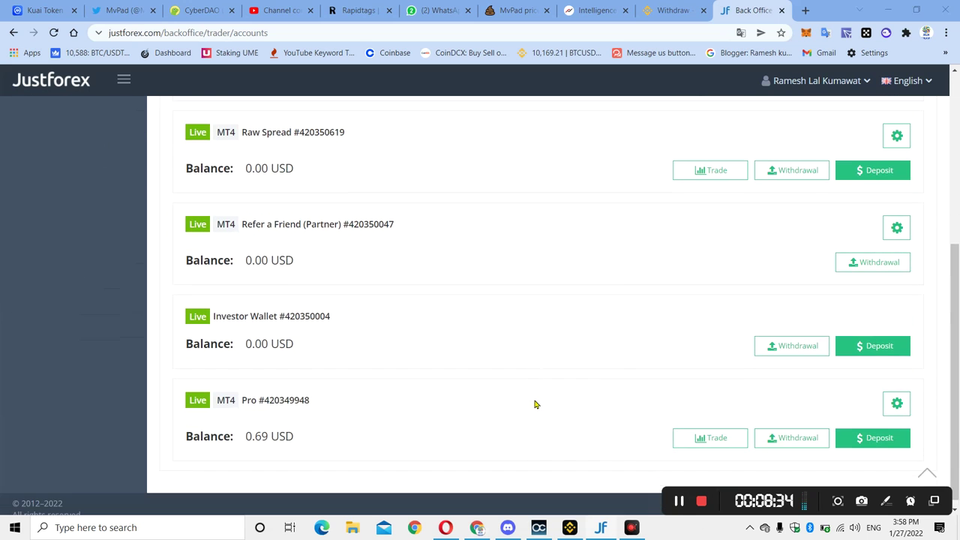
pyautogui.scroll(5, 535, 405)
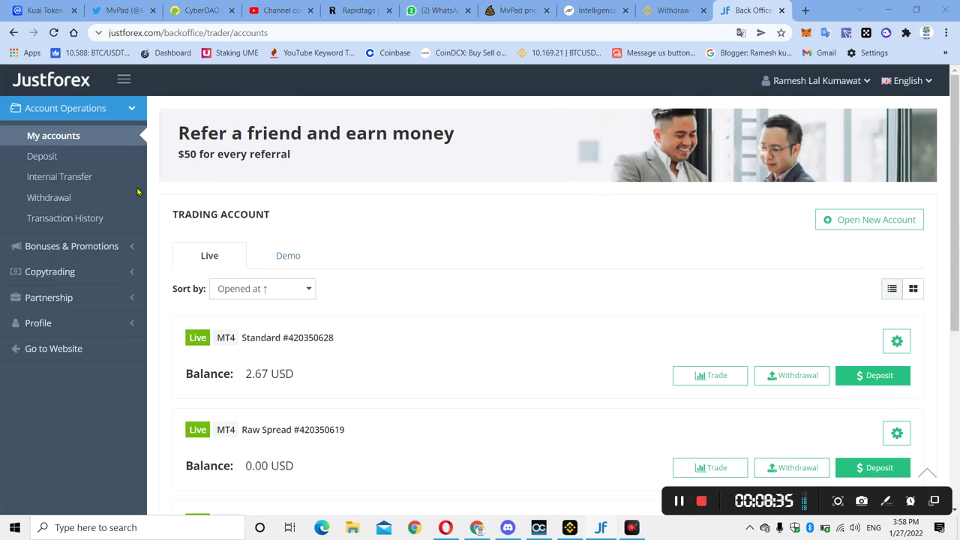
pyautogui.click(54, 33)
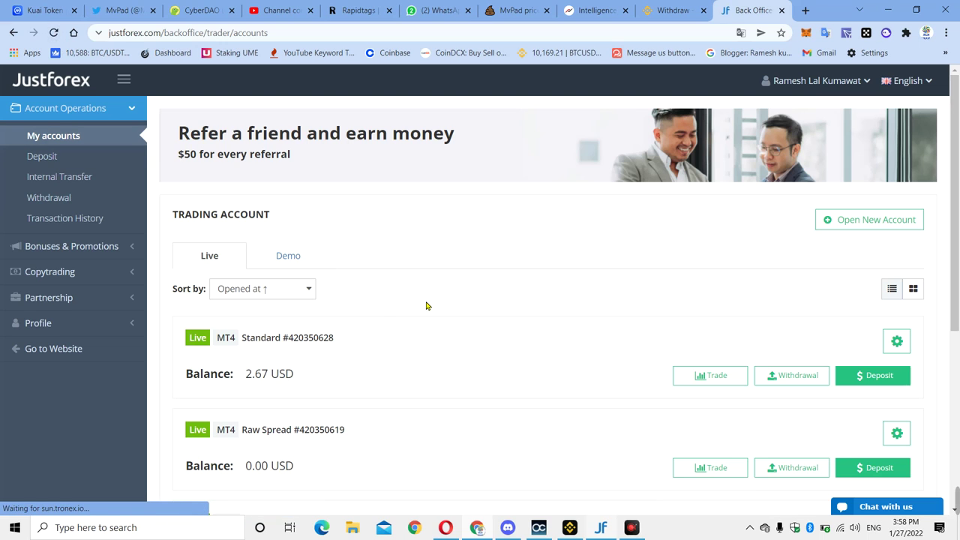
pyautogui.scroll(-2, 427, 308)
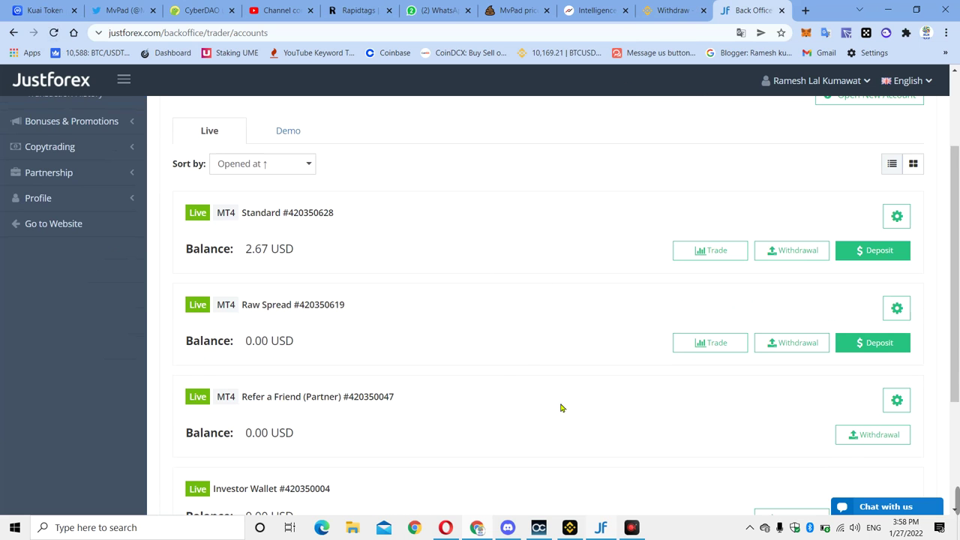
pyautogui.scroll(2, 561, 407)
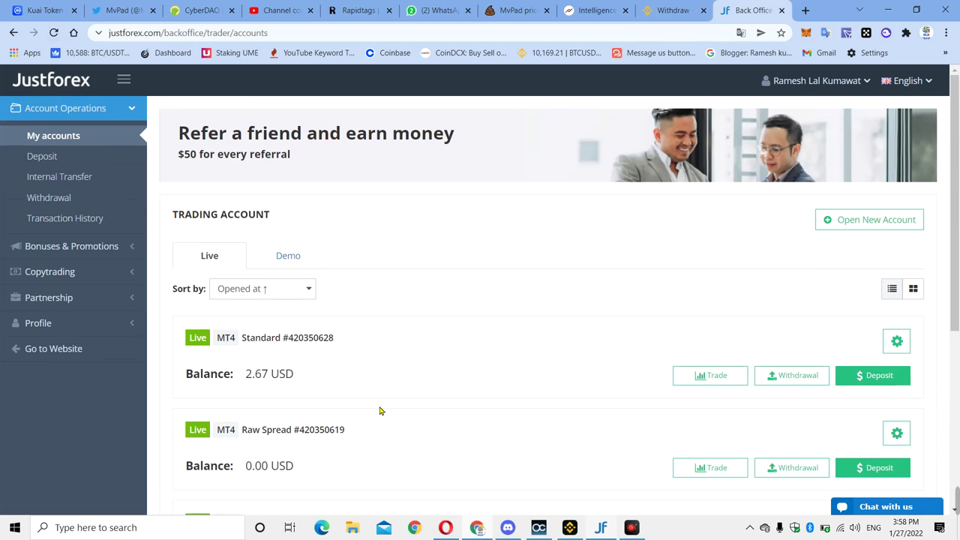
# Visit Deposit, return to My accounts, check Sort by without changing it, then bring up MT4.
pyautogui.click(60, 177)
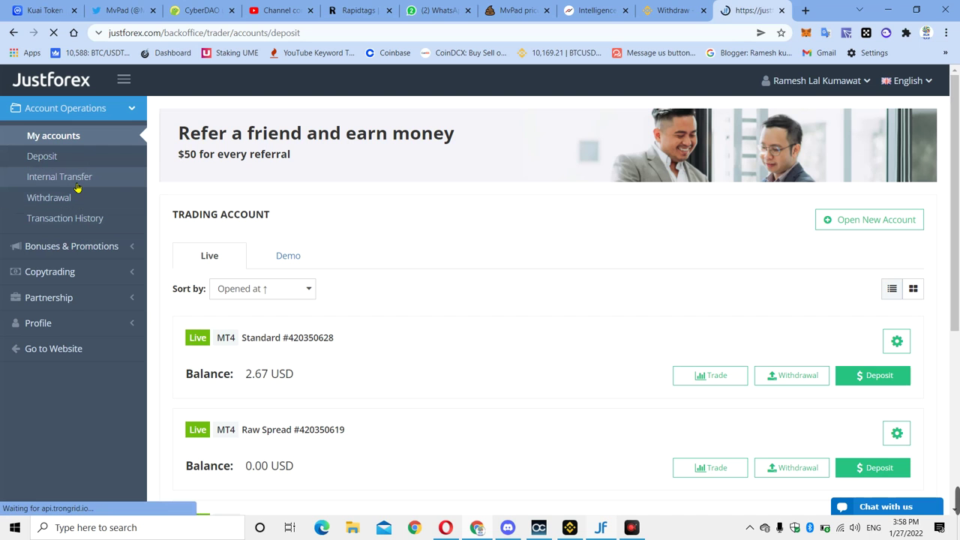
pyautogui.click(71, 142)
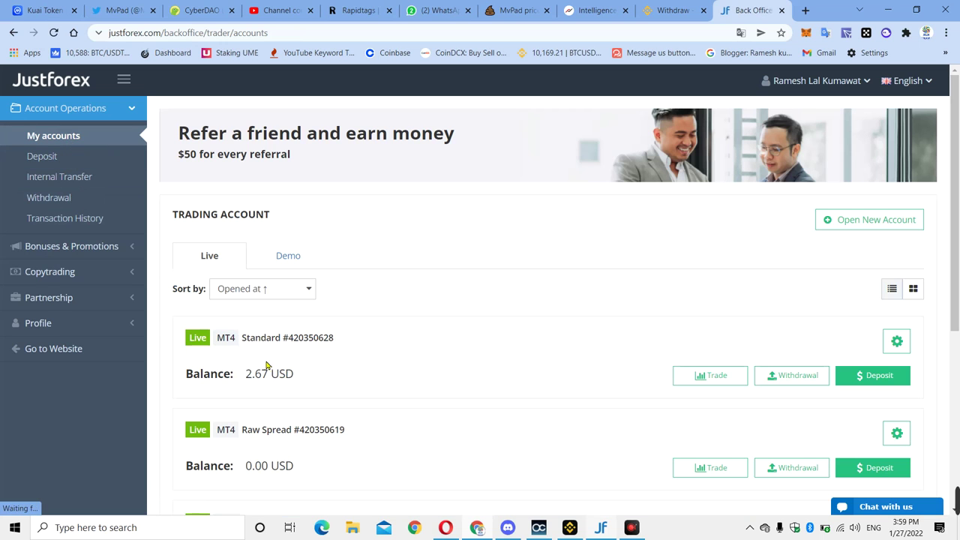
pyautogui.click(268, 292)
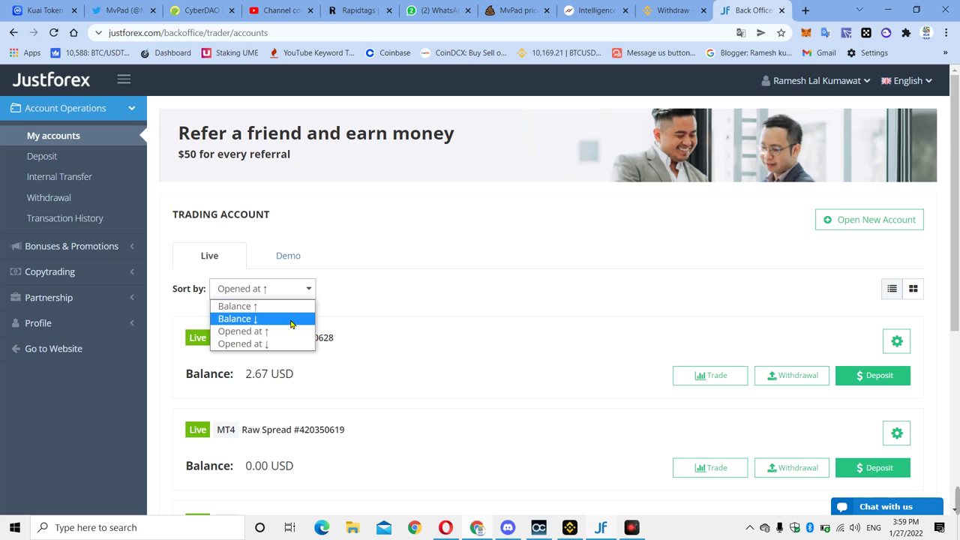
pyautogui.click(444, 329)
pyautogui.click(598, 534)
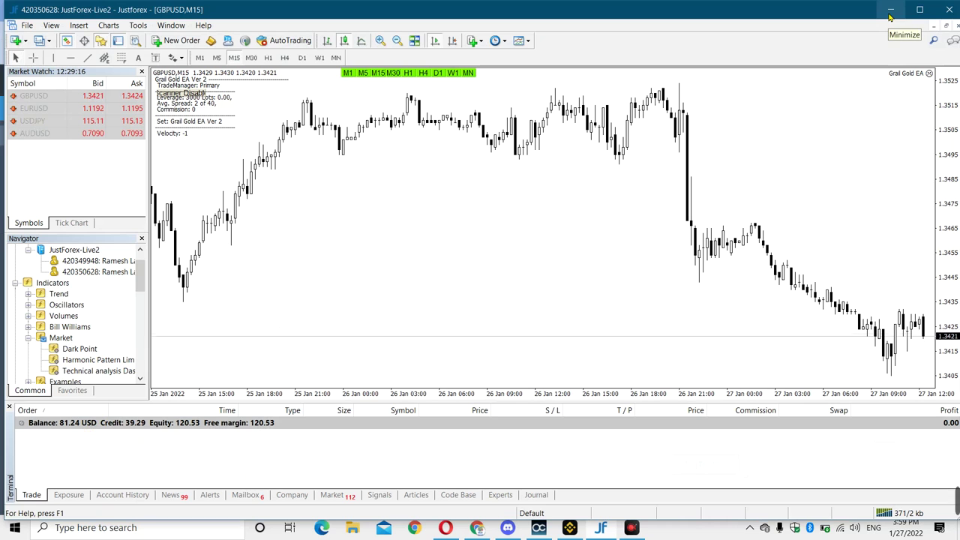
# Minimize MetaTrader 4 after checking its 81.24 USD balance.
pyautogui.click(890, 11)
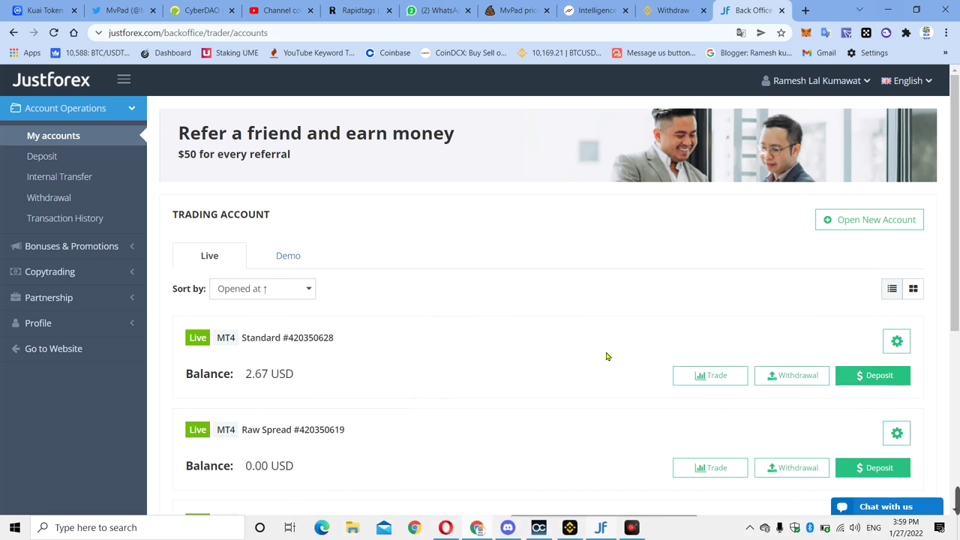
# Open the Copytrading Leaderboard and view the third-ranked trader's profile with the 1,477.78% gain.
pyautogui.click(99, 276)
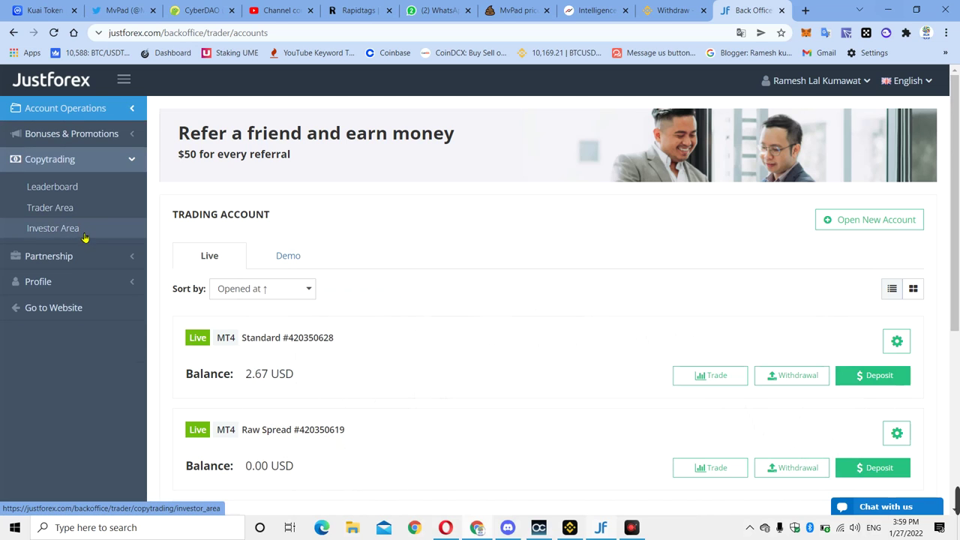
pyautogui.click(83, 192)
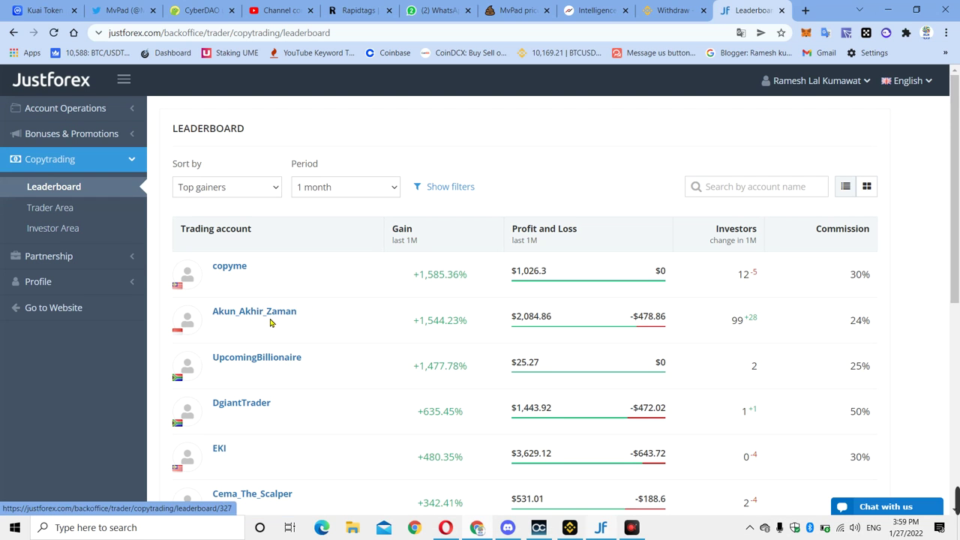
pyautogui.scroll(-2, 271, 323)
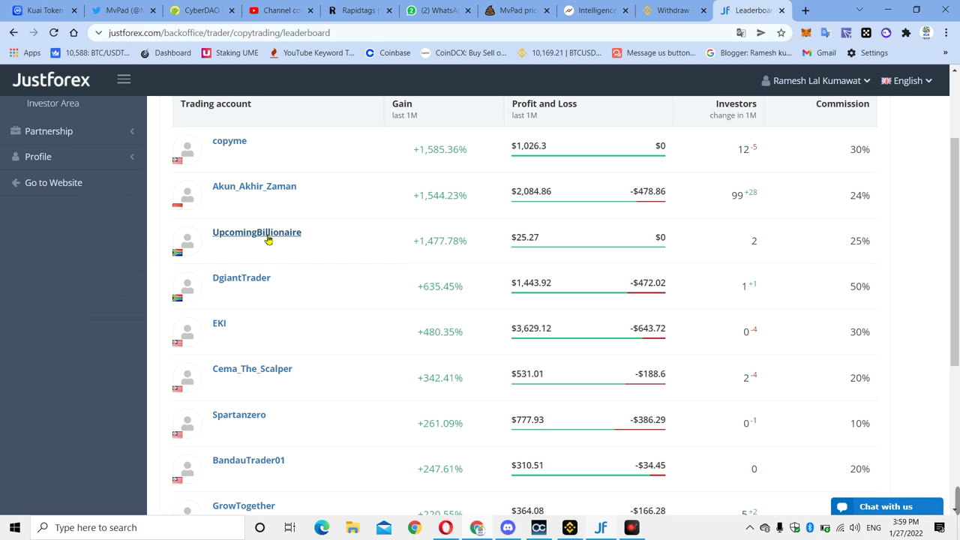
pyautogui.click(266, 237)
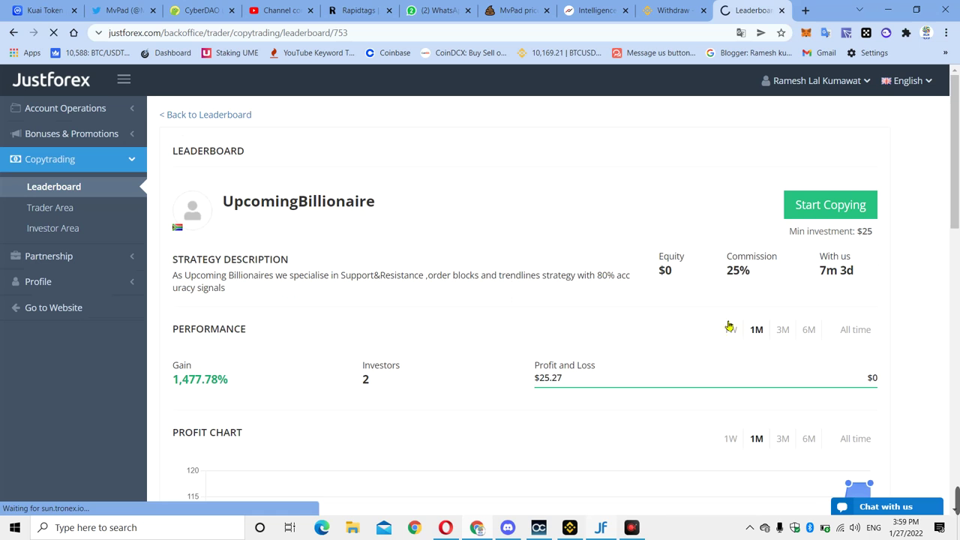
# Scroll through UpcomingBillionaire's profile to review the profit chart.
pyautogui.scroll(-3, 548, 334)
pyautogui.scroll(-1, 252, 354)
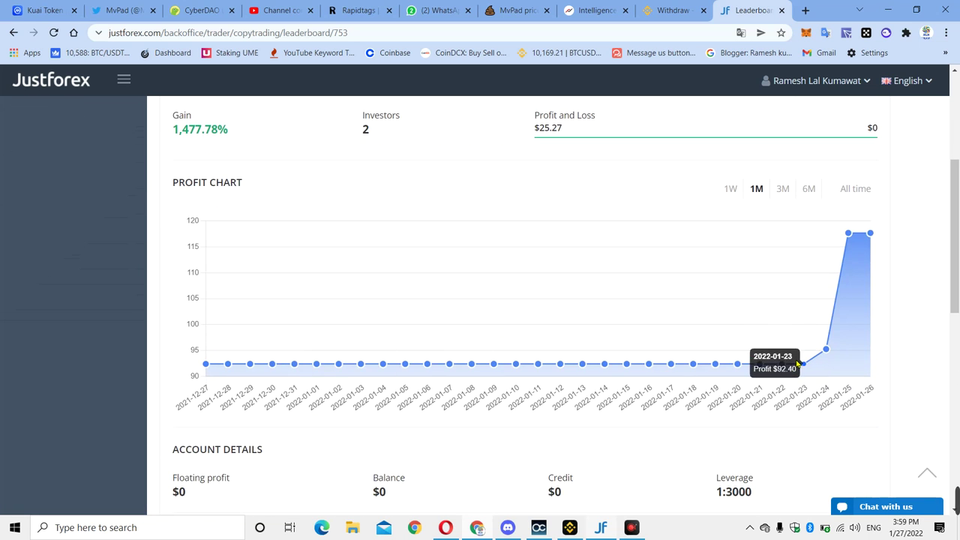
pyautogui.scroll(-4, 148, 392)
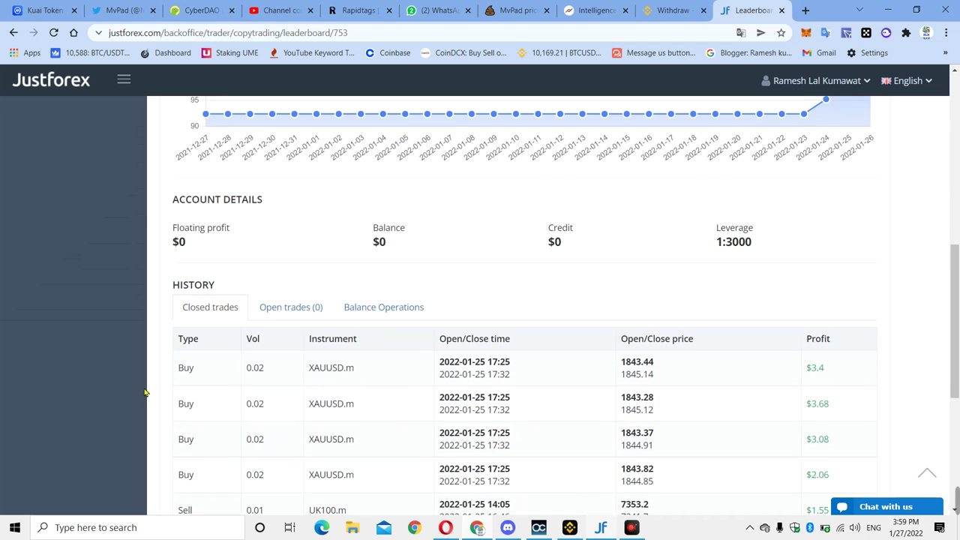
pyautogui.scroll(-3, 247, 386)
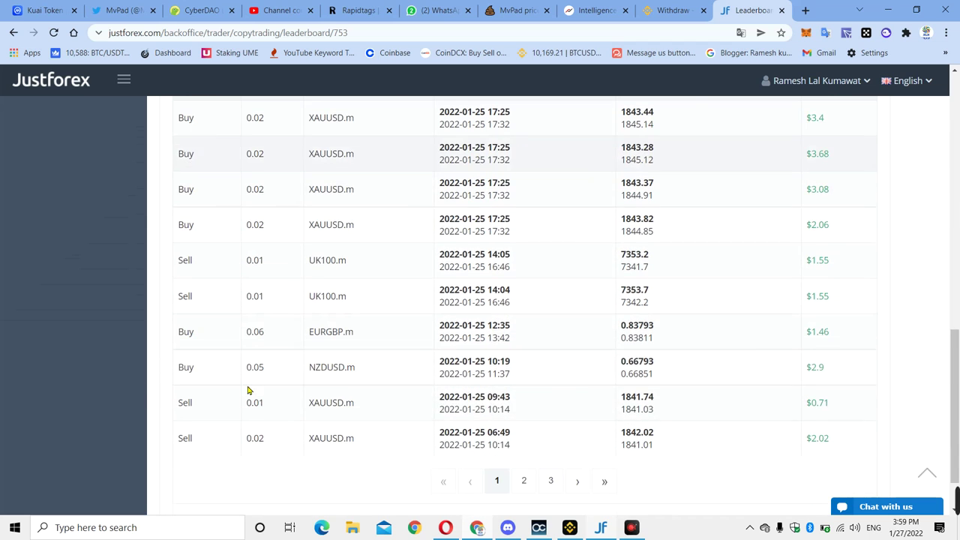
pyautogui.scroll(2, 368, 379)
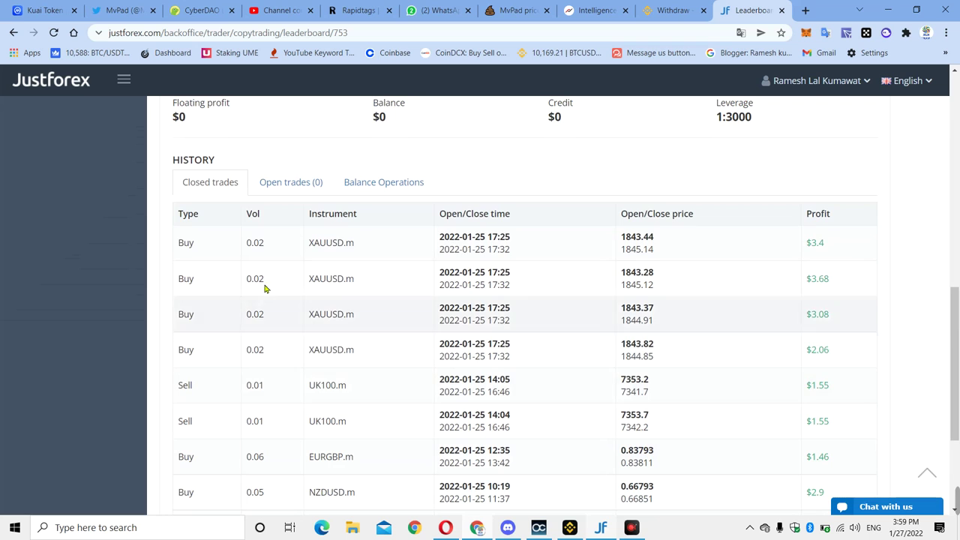
# View the trader's Open trades, Balance Operations and Closed trades tabs.
pyautogui.click(288, 189)
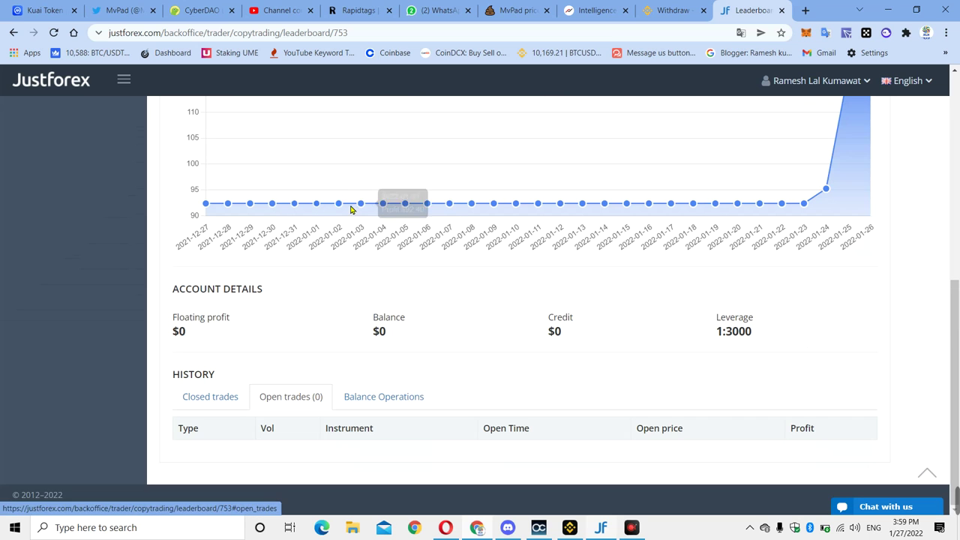
pyautogui.click(382, 396)
pyautogui.scroll(-3, 367, 375)
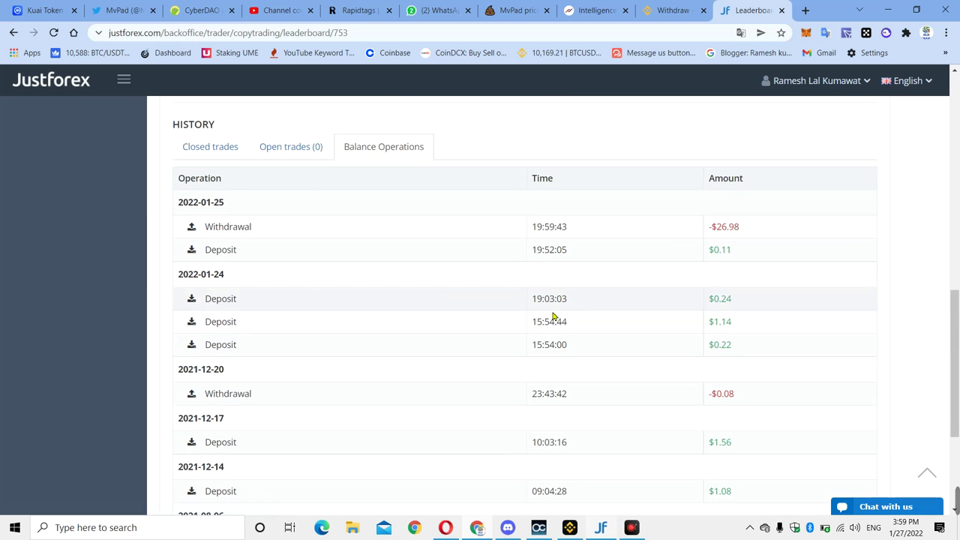
pyautogui.scroll(2, 390, 262)
pyautogui.click(210, 271)
pyautogui.scroll(3, 199, 300)
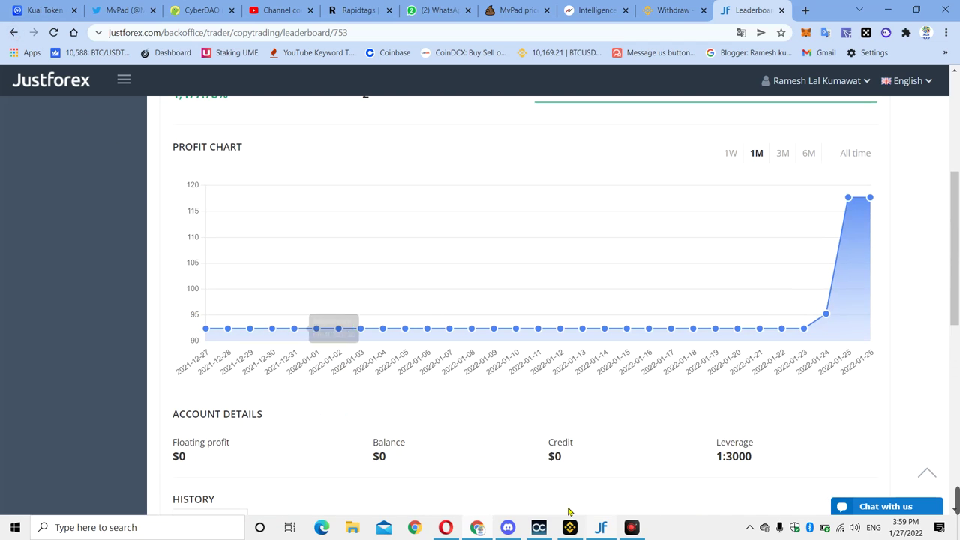
pyautogui.scroll(-3, 571, 512)
# Drag across elements on the profile page, then go back to the leaderboard.
pyautogui.moveTo(874, 500)
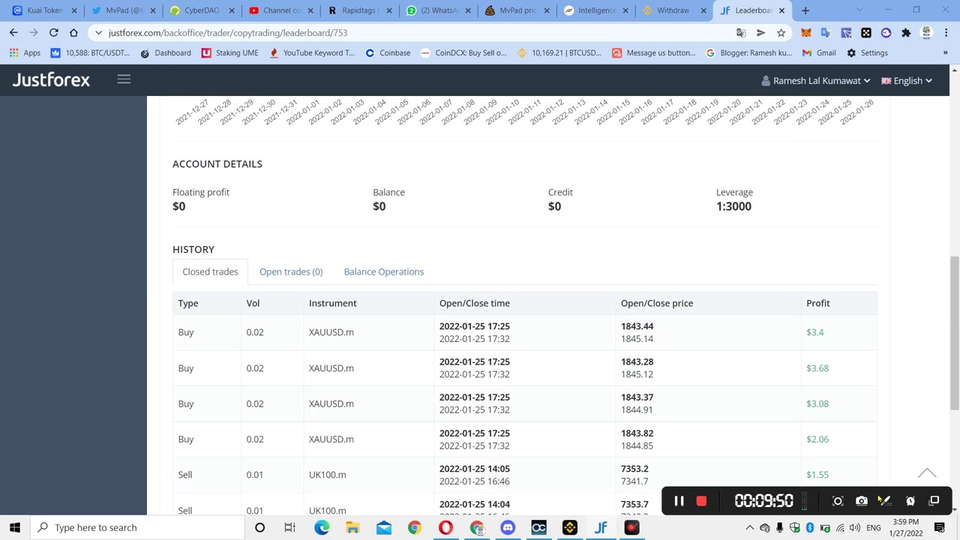
pyautogui.click(886, 500)
pyautogui.moveTo(707, 255)
pyautogui.mouseDown()
pyautogui.moveTo(706, 275)
pyautogui.moveTo(761, 264)
pyautogui.moveTo(747, 291)
pyautogui.mouseUp()
pyautogui.moveTo(771, 283); pyautogui.dragTo(810, 277)
pyautogui.moveTo(754, 208)
pyautogui.mouseDown()
pyautogui.moveTo(785, 232)
pyautogui.moveTo(870, 213)
pyautogui.mouseUp()
pyautogui.moveTo(872, 230); pyautogui.dragTo(872, 238)
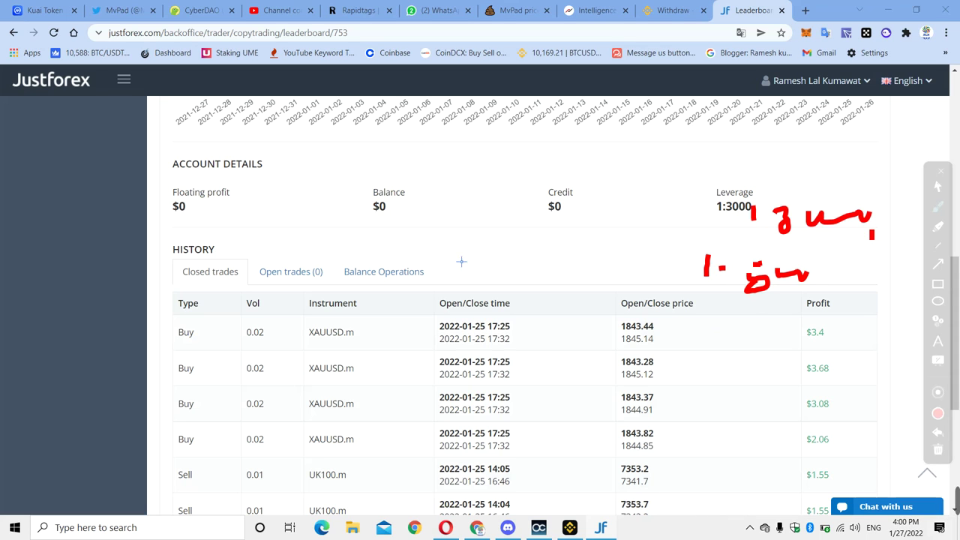
pyautogui.click(942, 173)
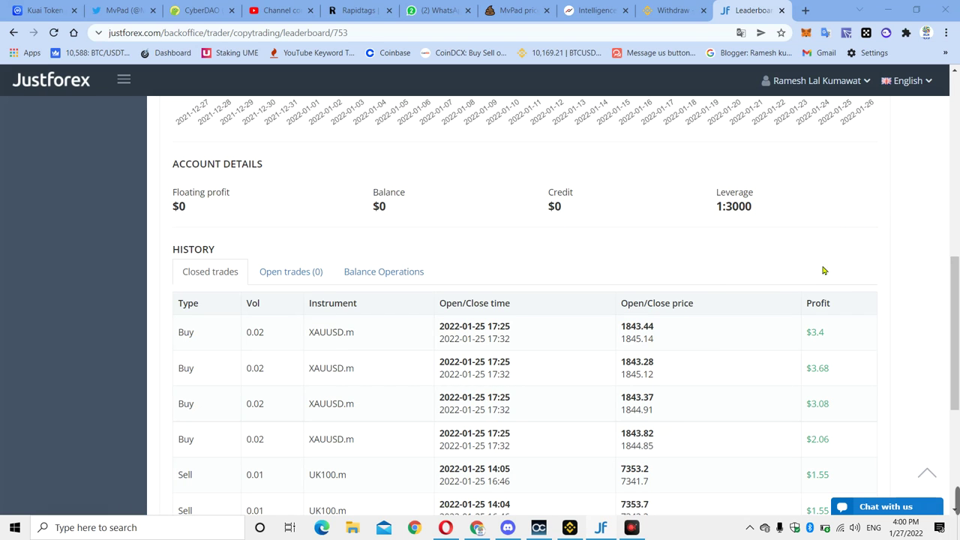
pyautogui.scroll(10, 666, 452)
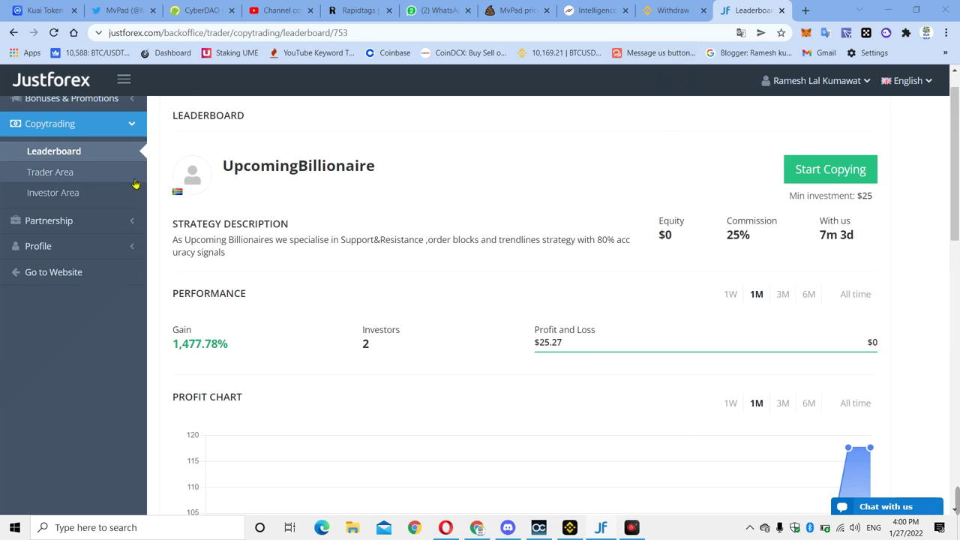
pyautogui.click(12, 33)
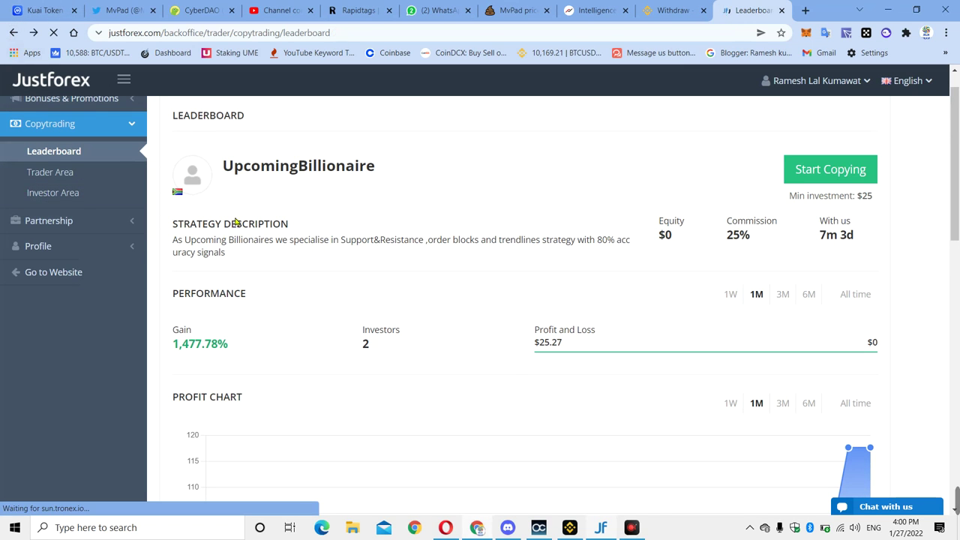